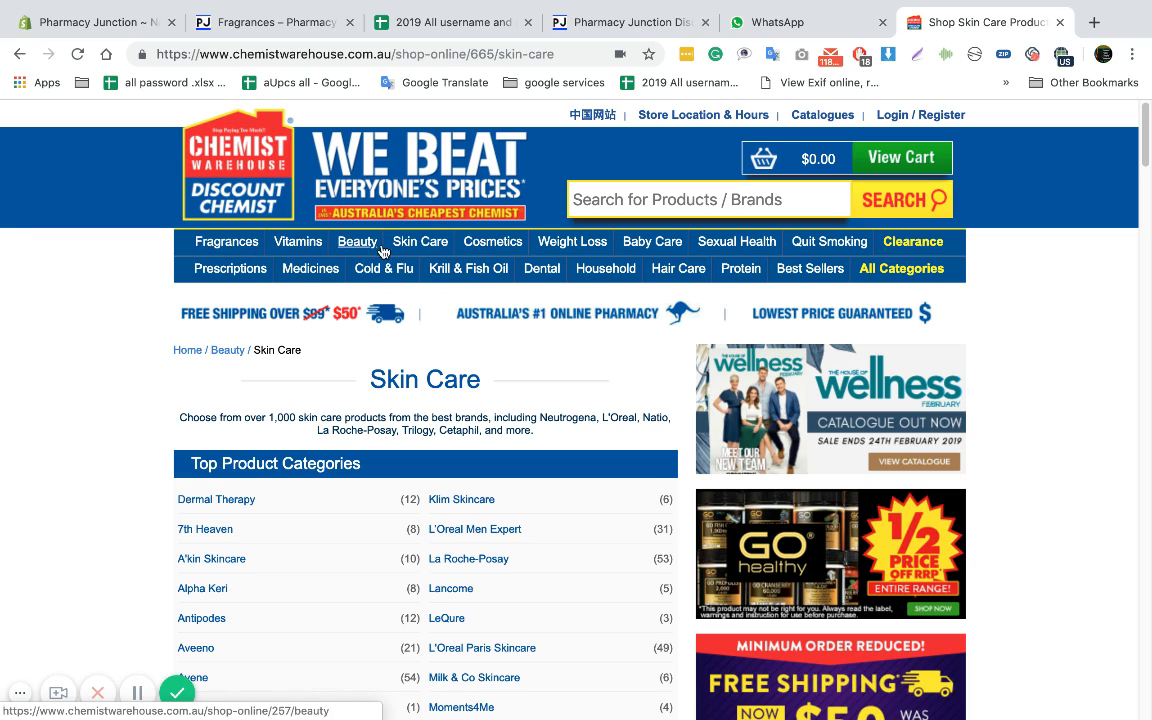
Open the Fragrances category on Chemist Warehouse and examine its top product subcategories
{"action": "left_click", "coordinate": [243, 251]}
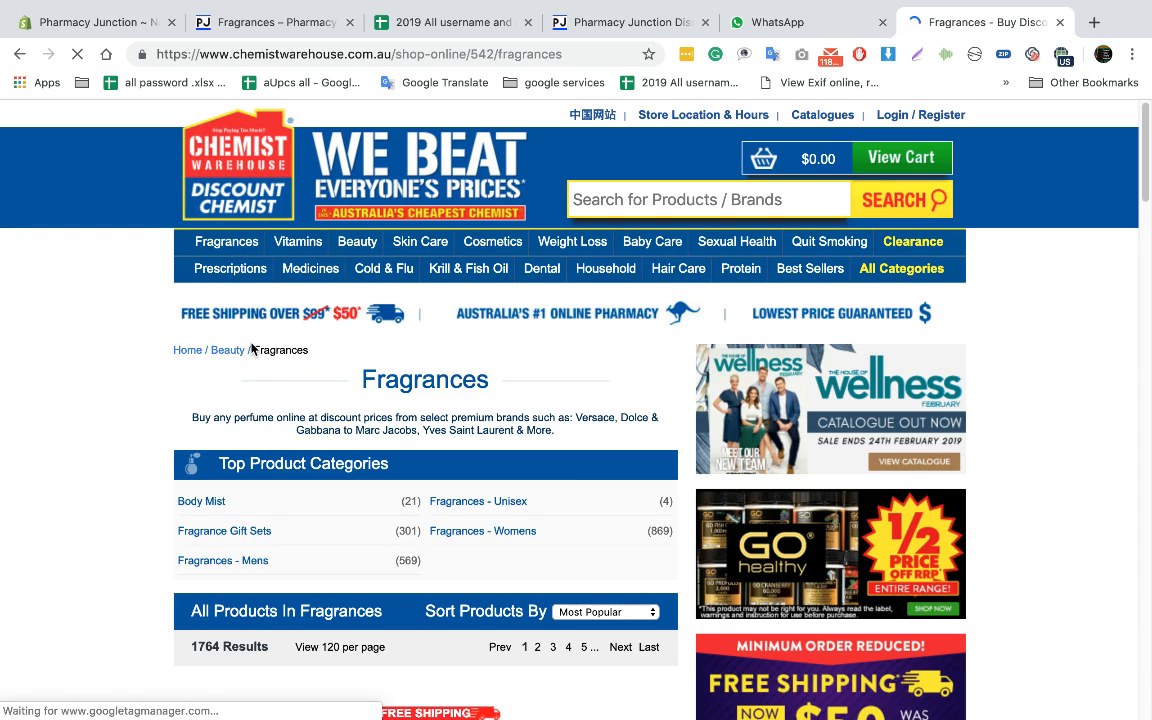
{"action": "scroll", "coordinate": [250, 345], "scroll_direction": "down", "scroll_amount": 1}
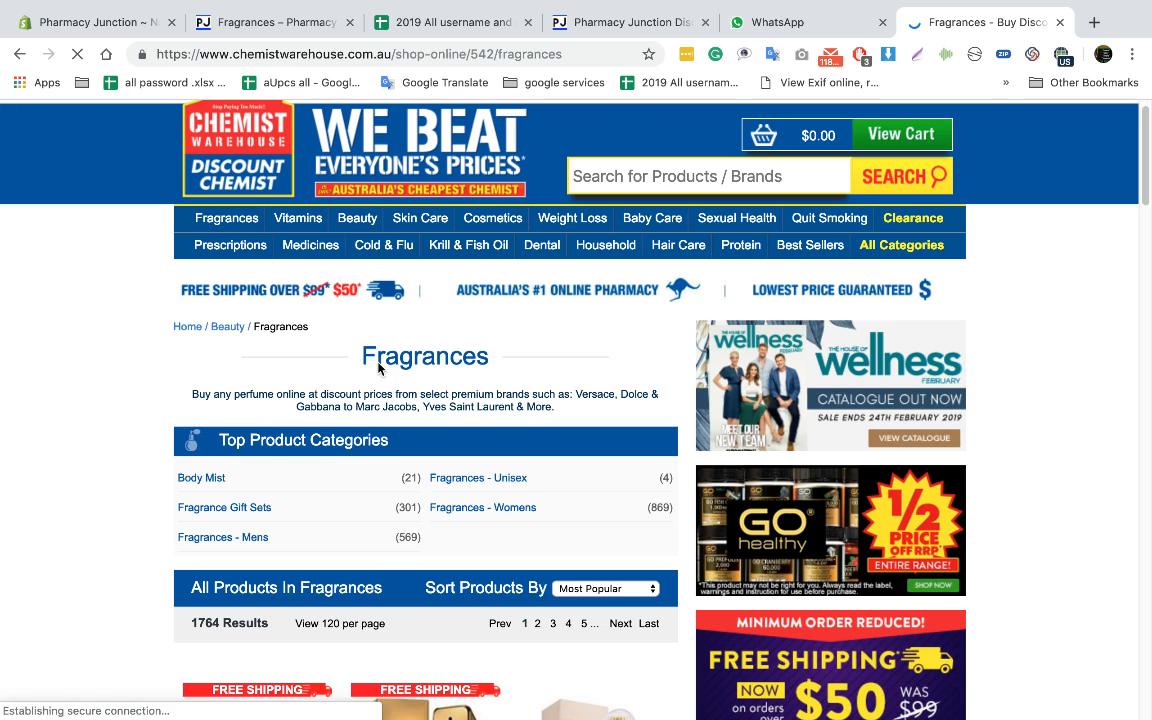
{"action": "scroll", "coordinate": [375, 360], "scroll_direction": "down", "scroll_amount": 2}
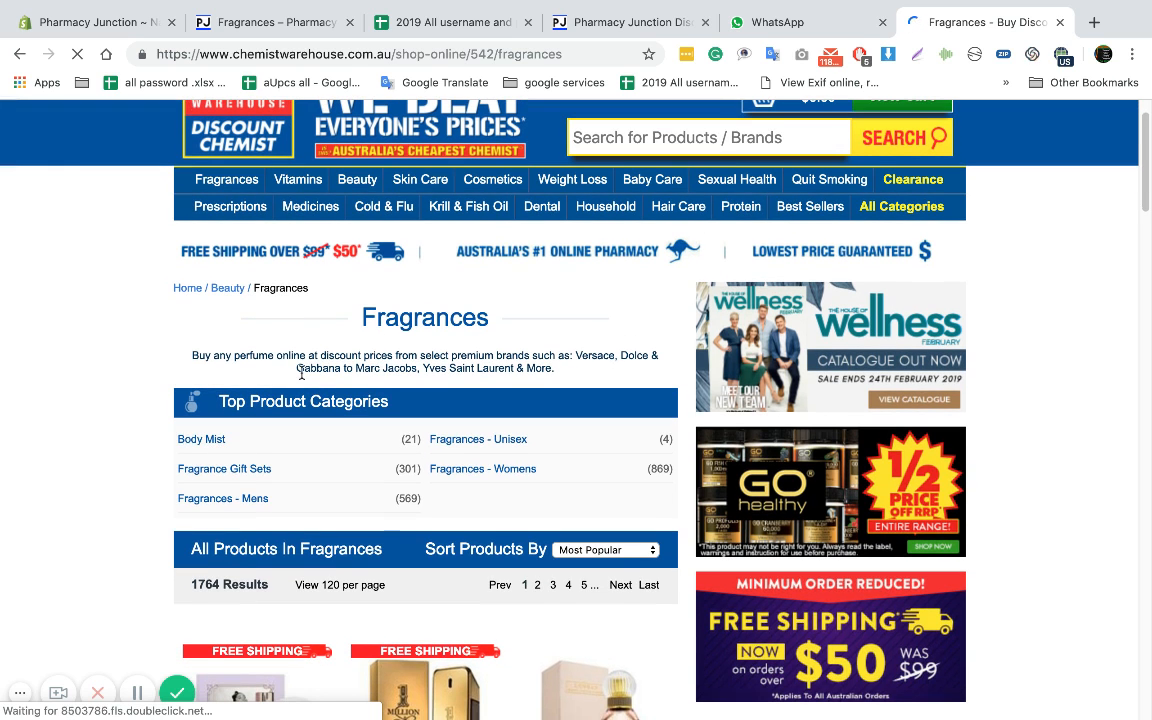
{"action": "left_click_drag", "start_coordinate": [345, 318], "coordinate": [441, 318]}
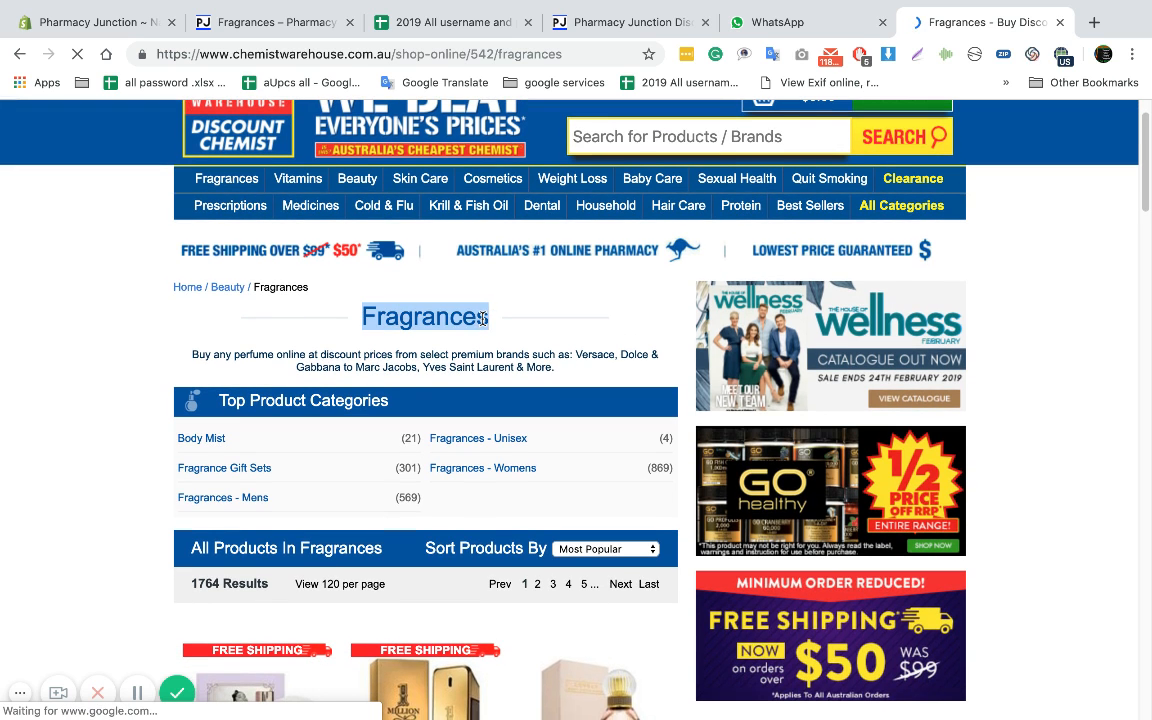
{"action": "scroll", "coordinate": [482, 318], "scroll_direction": "down", "scroll_amount": 1}
{"action": "scroll", "coordinate": [470, 322], "scroll_direction": "down", "scroll_amount": 2}
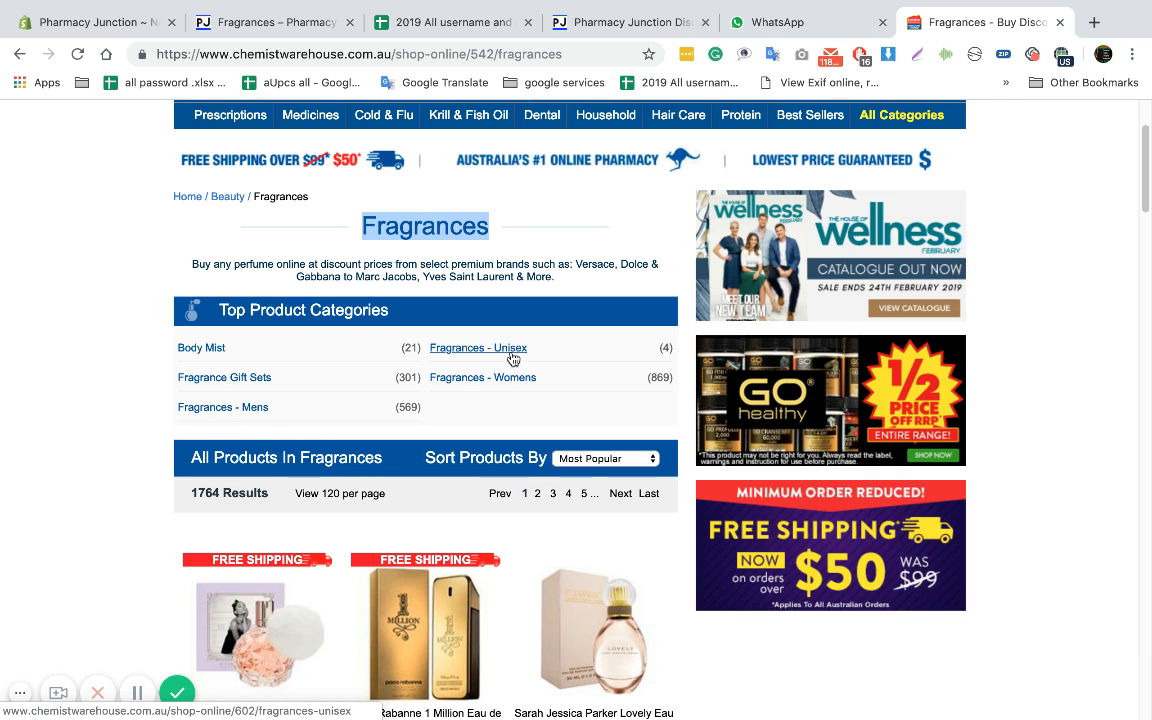
{"action": "left_click", "coordinate": [221, 372]}
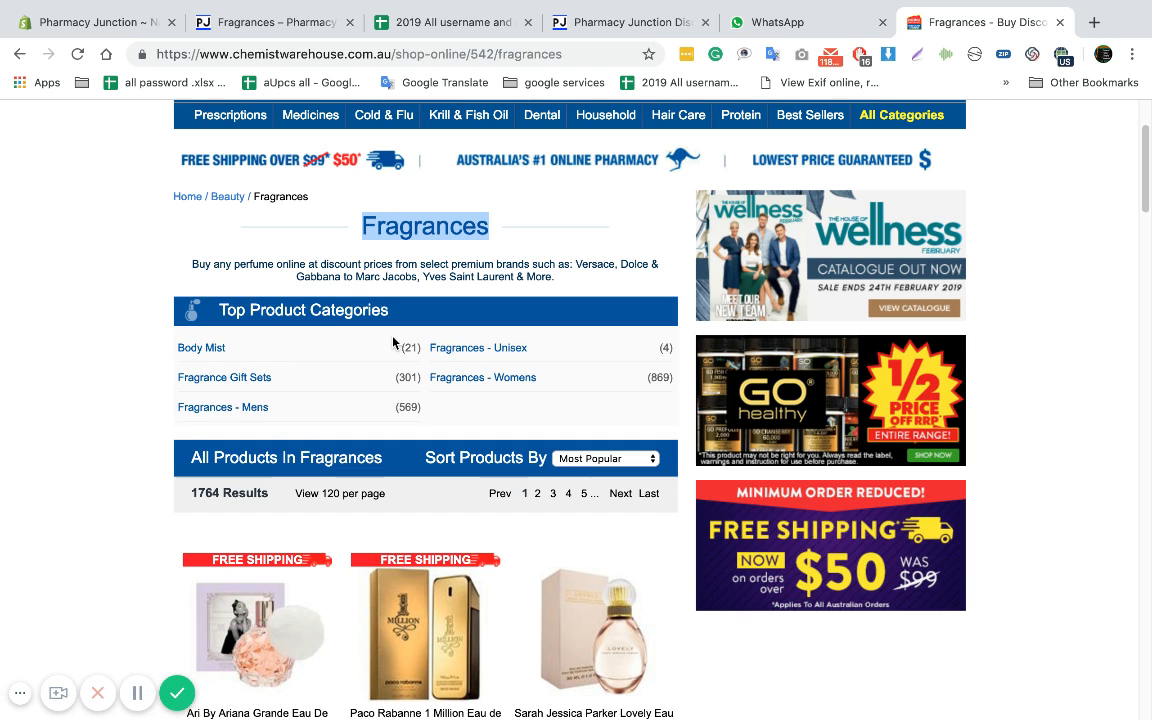
{"action": "scroll", "coordinate": [388, 357], "scroll_direction": "up", "scroll_amount": 2}
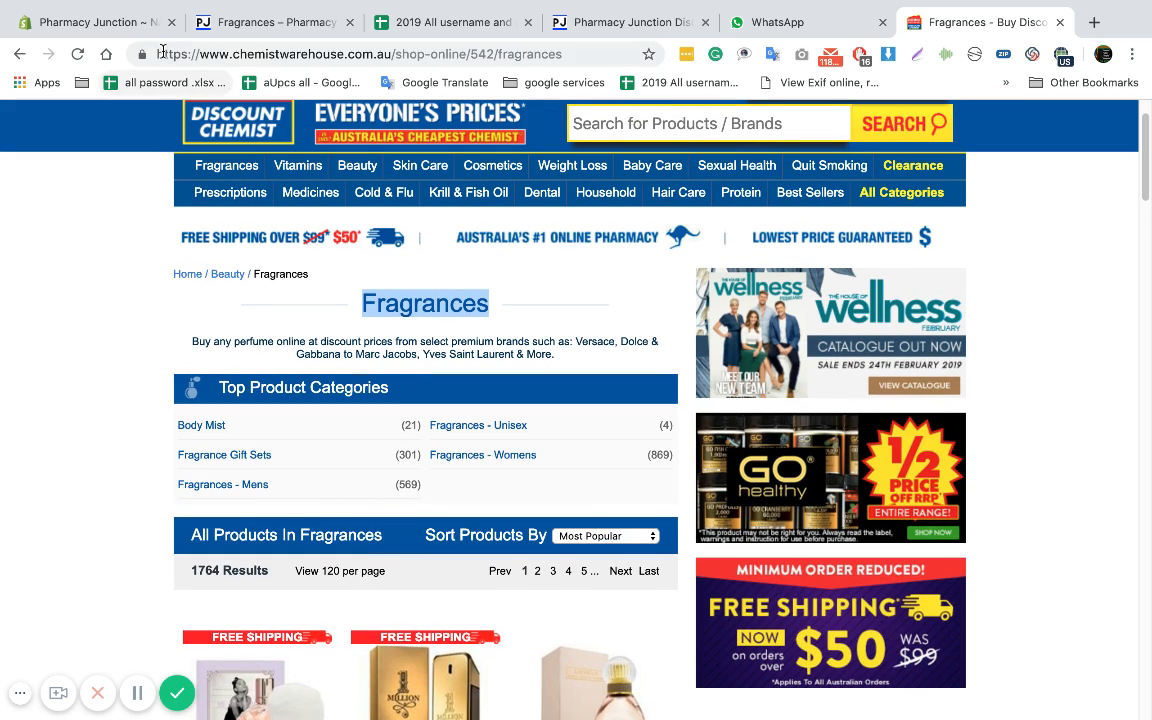
Switch to the Shopify admin and open the store's product collections list
{"action": "left_click", "coordinate": [136, 23]}
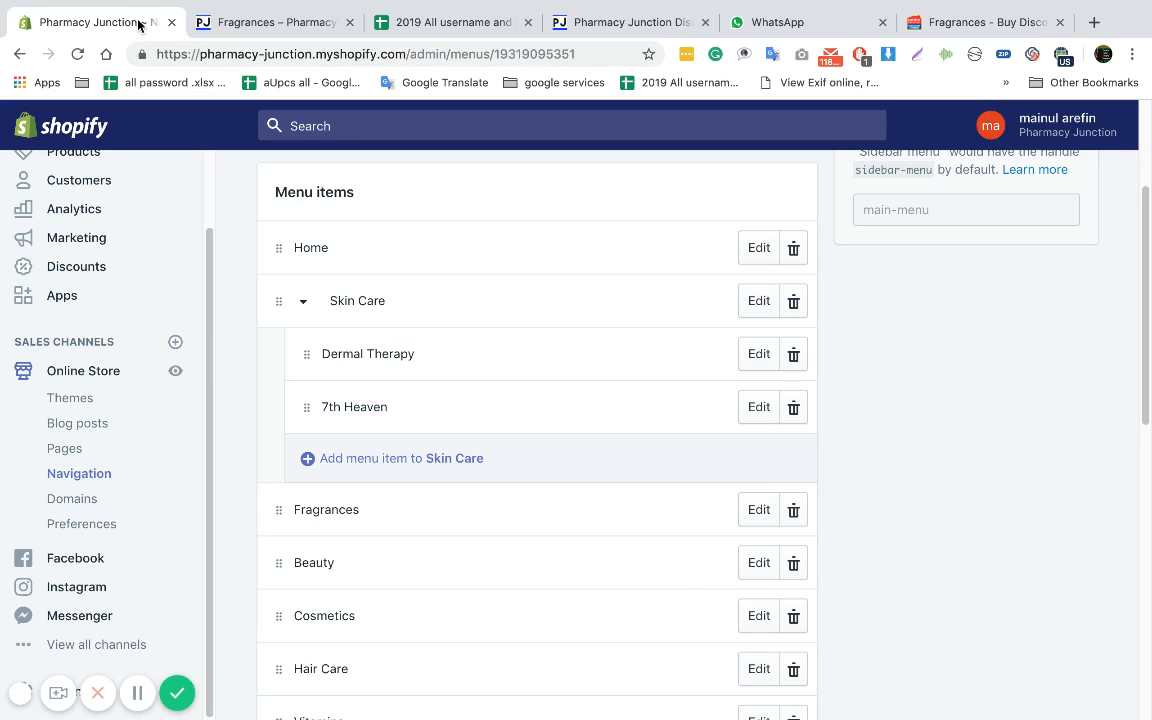
{"action": "scroll", "coordinate": [100, 236], "scroll_direction": "up", "scroll_amount": 3}
{"action": "left_click", "coordinate": [57, 177]}
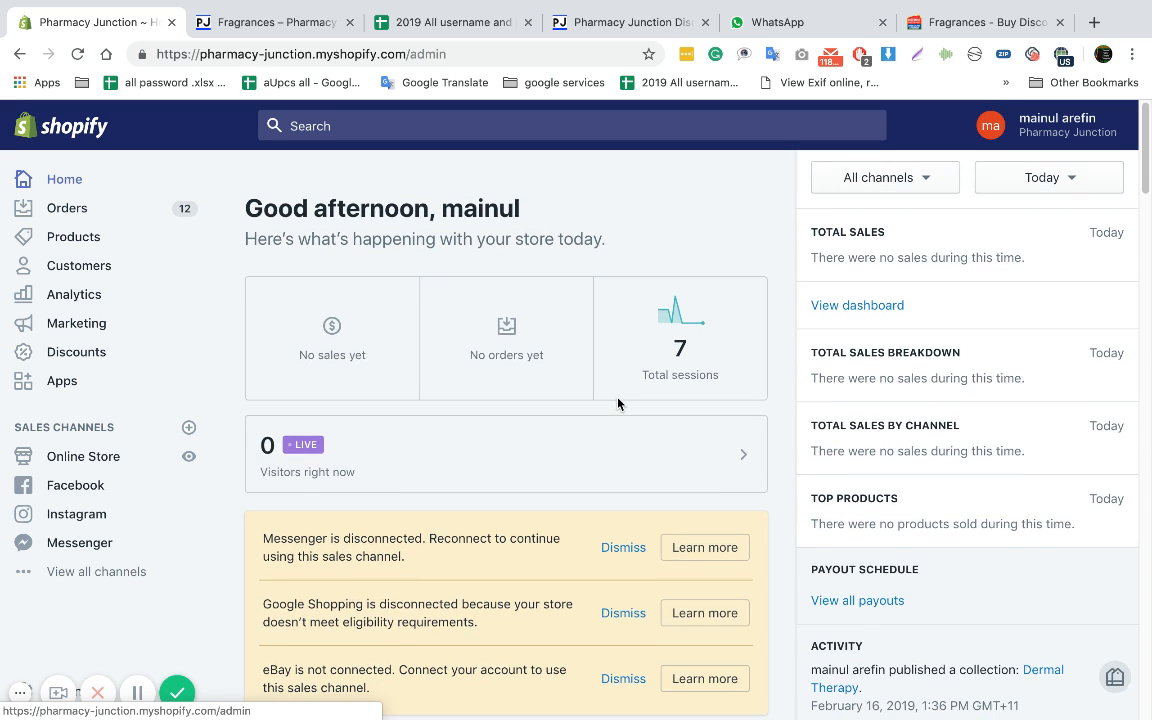
{"action": "scroll", "coordinate": [617, 404], "scroll_direction": "down", "scroll_amount": 1}
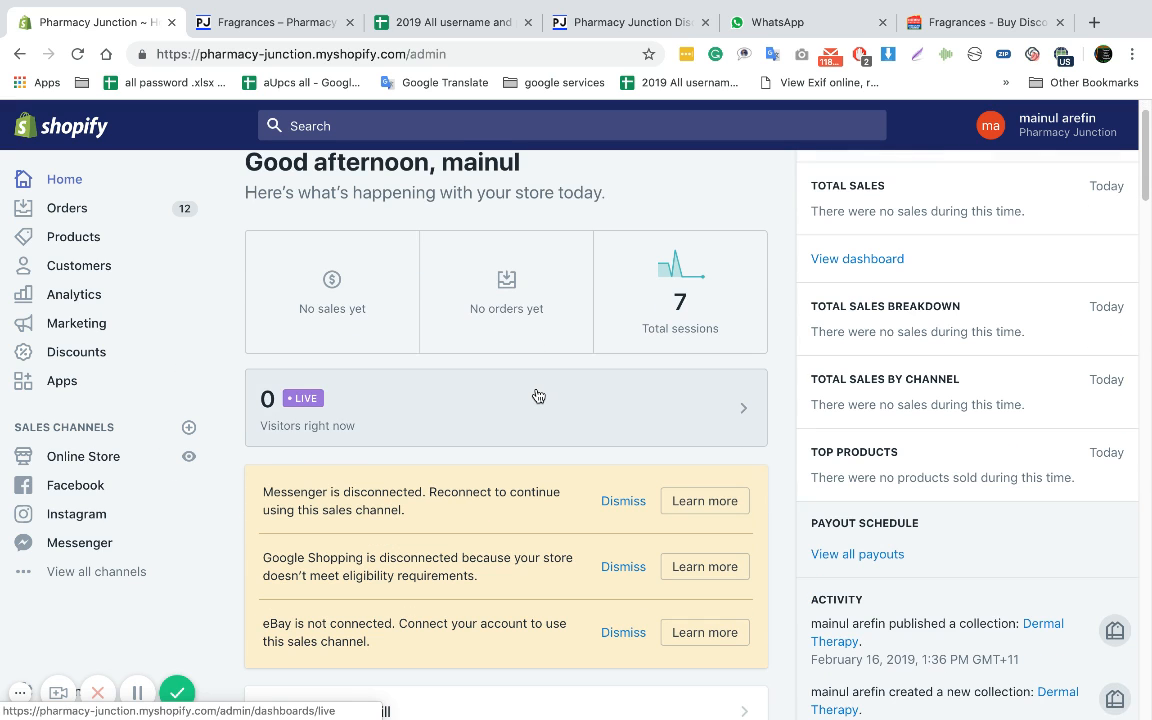
{"action": "left_click", "coordinate": [80, 237]}
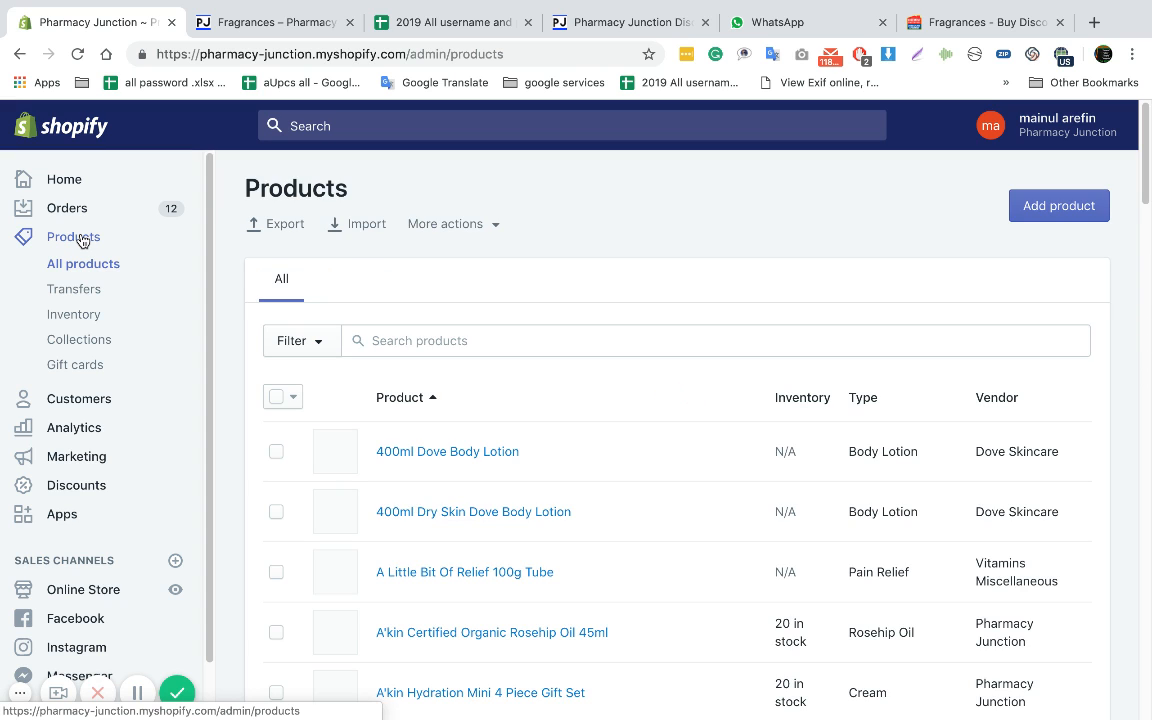
{"action": "left_click", "coordinate": [81, 340]}
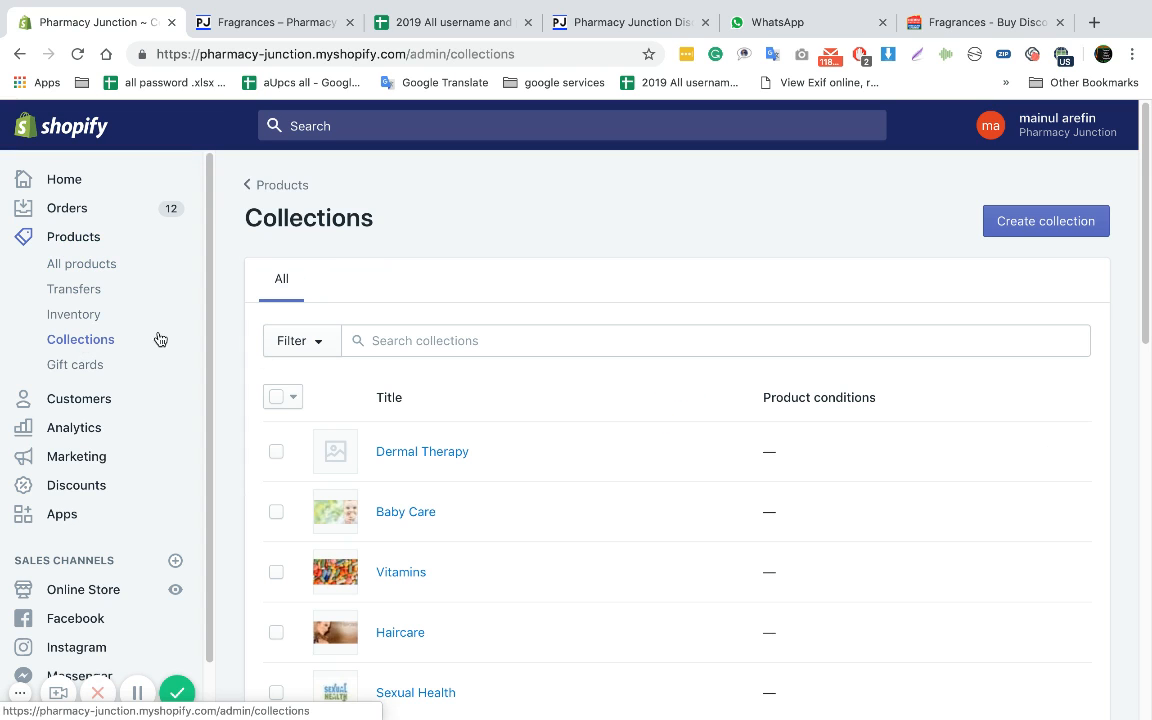
Examine the existing collections in the list and compare them with the Fragrances page of the Pharmacy Junction storefront
{"action": "scroll", "coordinate": [520, 429], "scroll_direction": "down", "scroll_amount": 1}
{"action": "scroll", "coordinate": [520, 429], "scroll_direction": "down", "scroll_amount": 3}
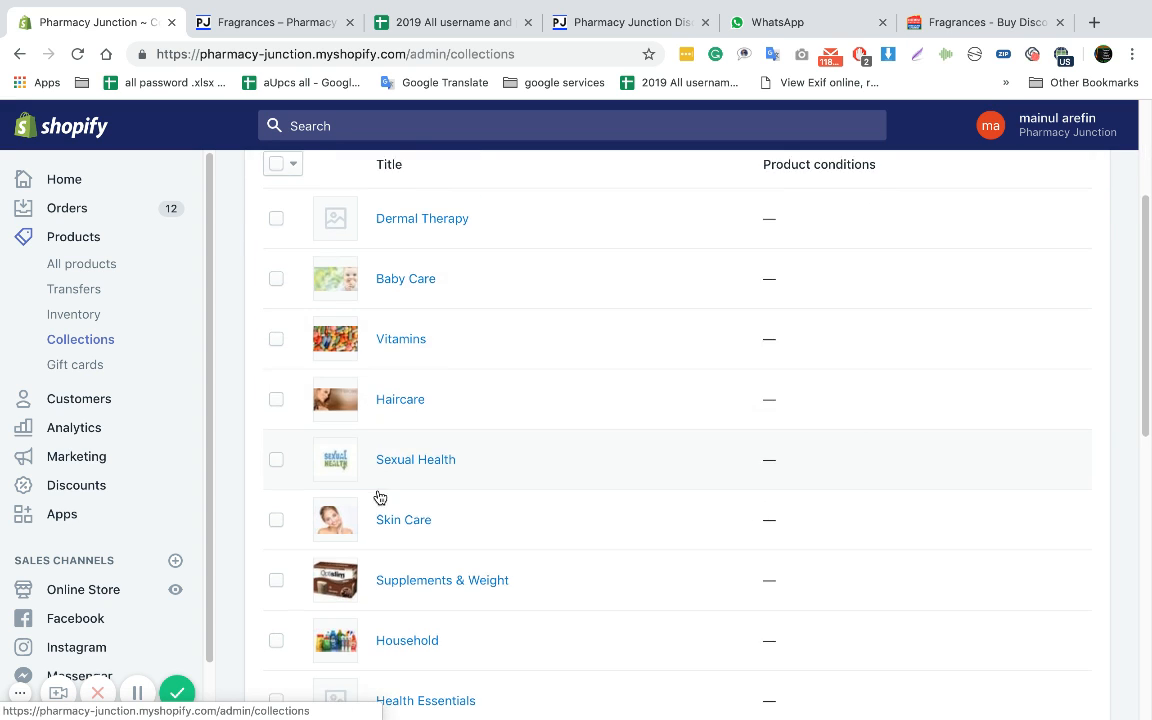
{"action": "scroll", "coordinate": [378, 510], "scroll_direction": "down", "scroll_amount": 2}
{"action": "scroll", "coordinate": [378, 415], "scroll_direction": "down", "scroll_amount": 2}
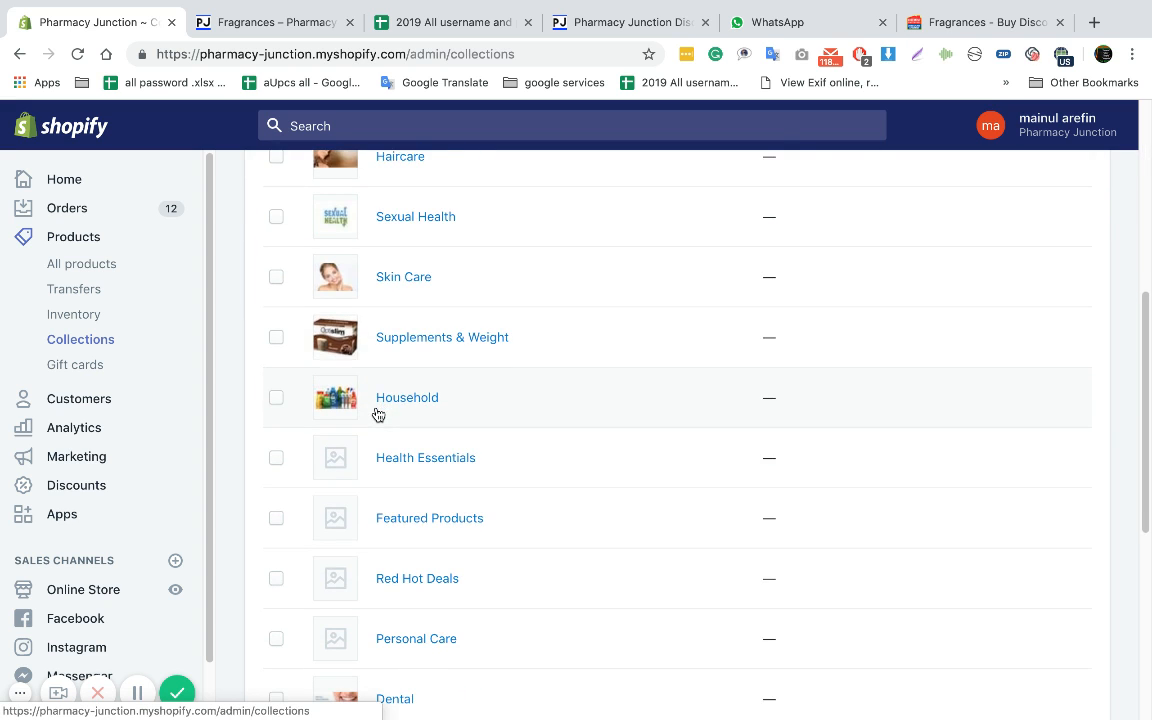
{"action": "scroll", "coordinate": [390, 400], "scroll_direction": "down", "scroll_amount": 3}
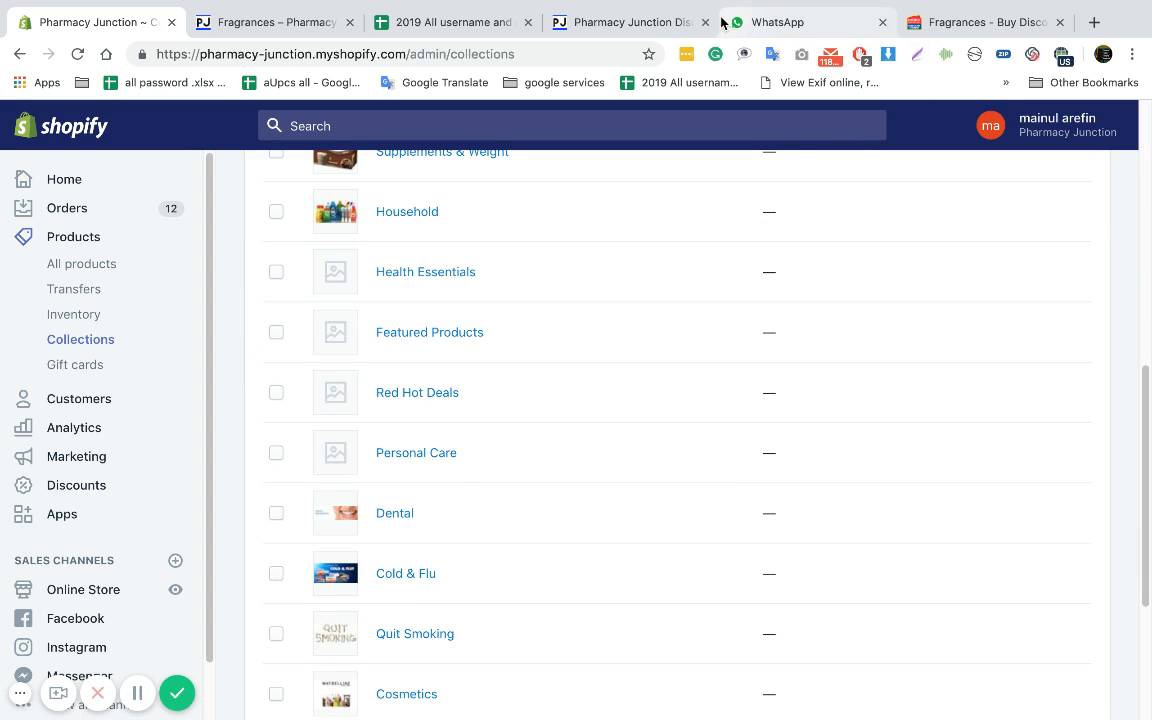
{"action": "left_click", "coordinate": [282, 24]}
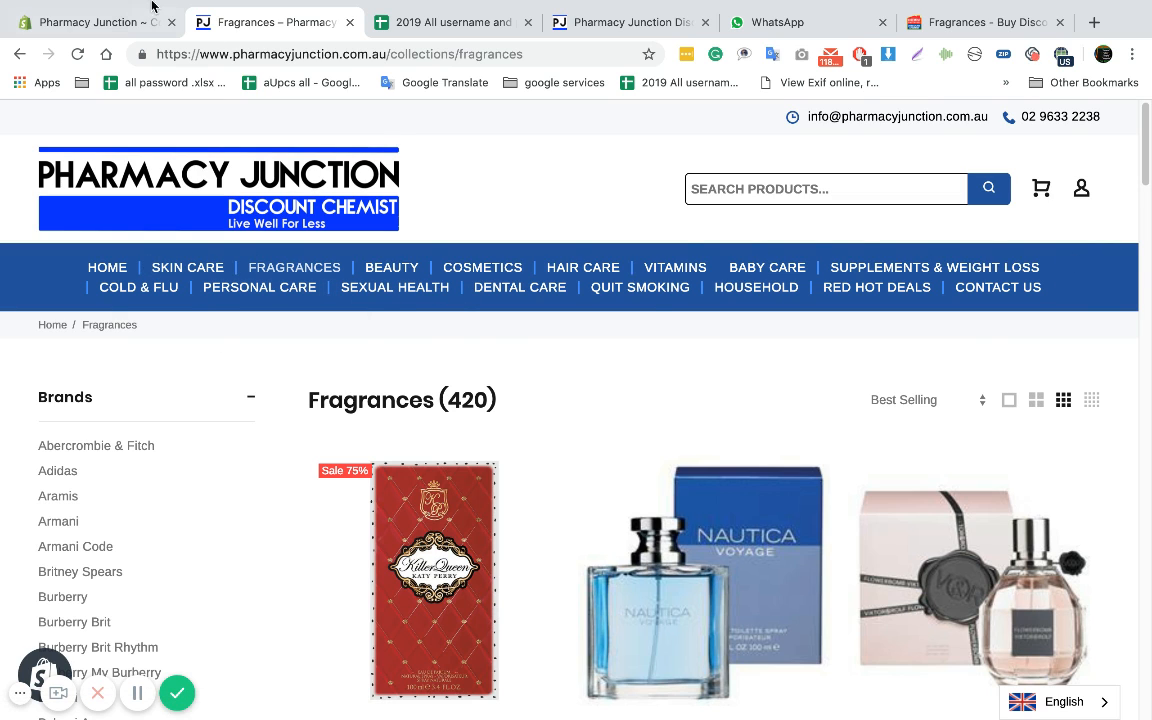
{"action": "left_click", "coordinate": [103, 21]}
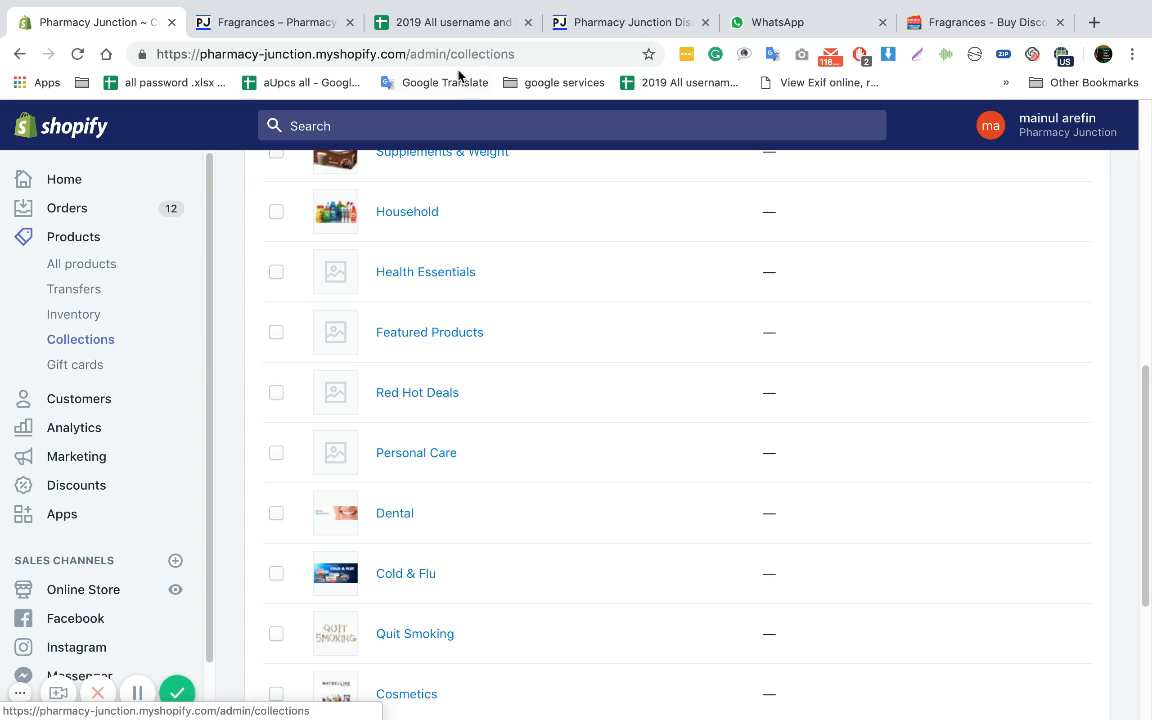
{"action": "left_click", "coordinate": [265, 21]}
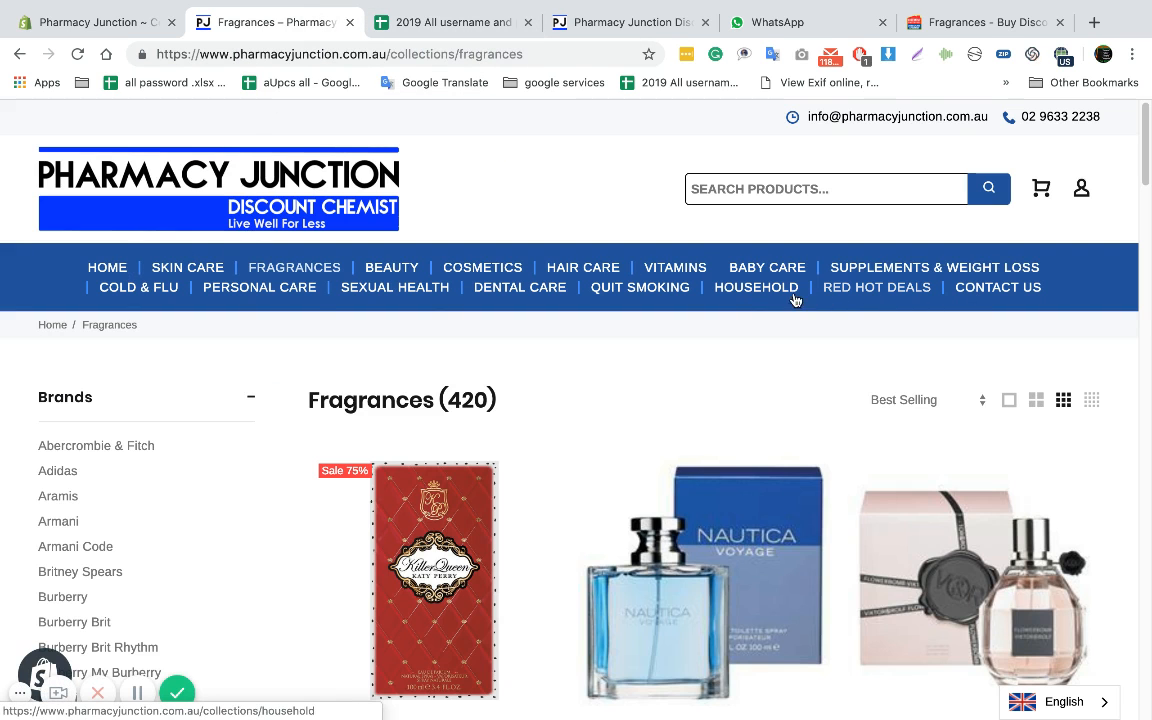
{"action": "left_click", "coordinate": [93, 21]}
{"action": "scroll", "coordinate": [326, 440], "scroll_direction": "down", "scroll_amount": 3}
{"action": "scroll", "coordinate": [329, 444], "scroll_direction": "up", "scroll_amount": 10}
{"action": "scroll", "coordinate": [329, 444], "scroll_direction": "down", "scroll_amount": 7}
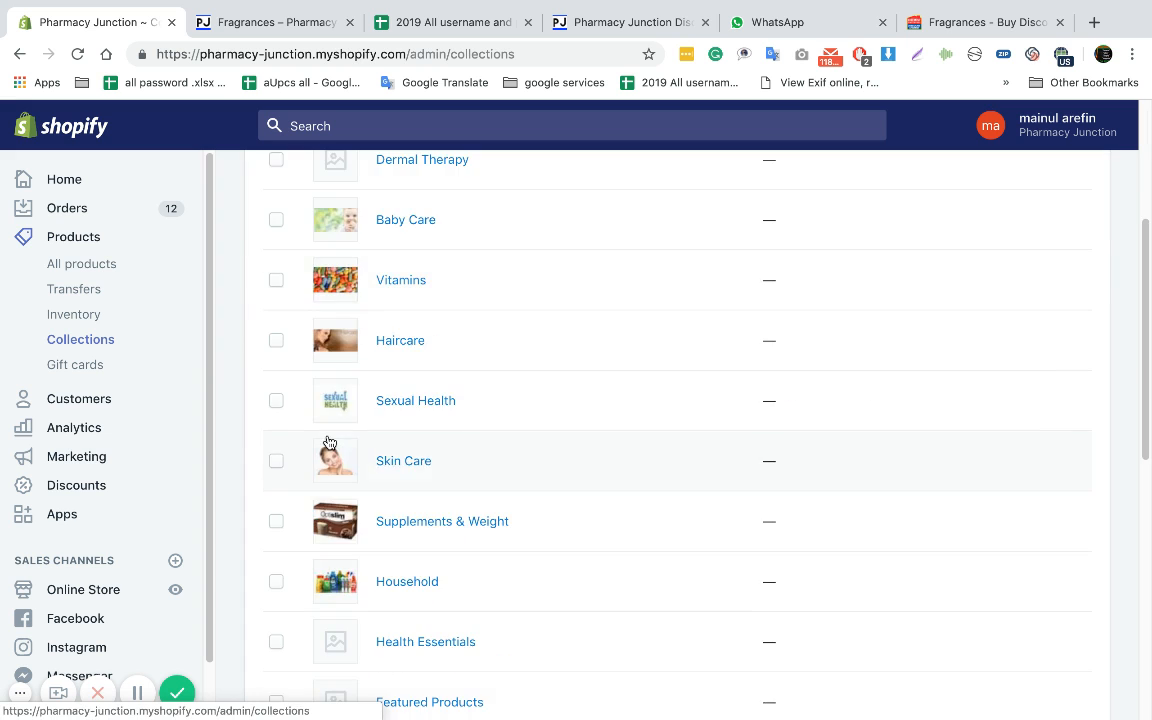
{"action": "scroll", "coordinate": [355, 440], "scroll_direction": "up", "scroll_amount": 8}
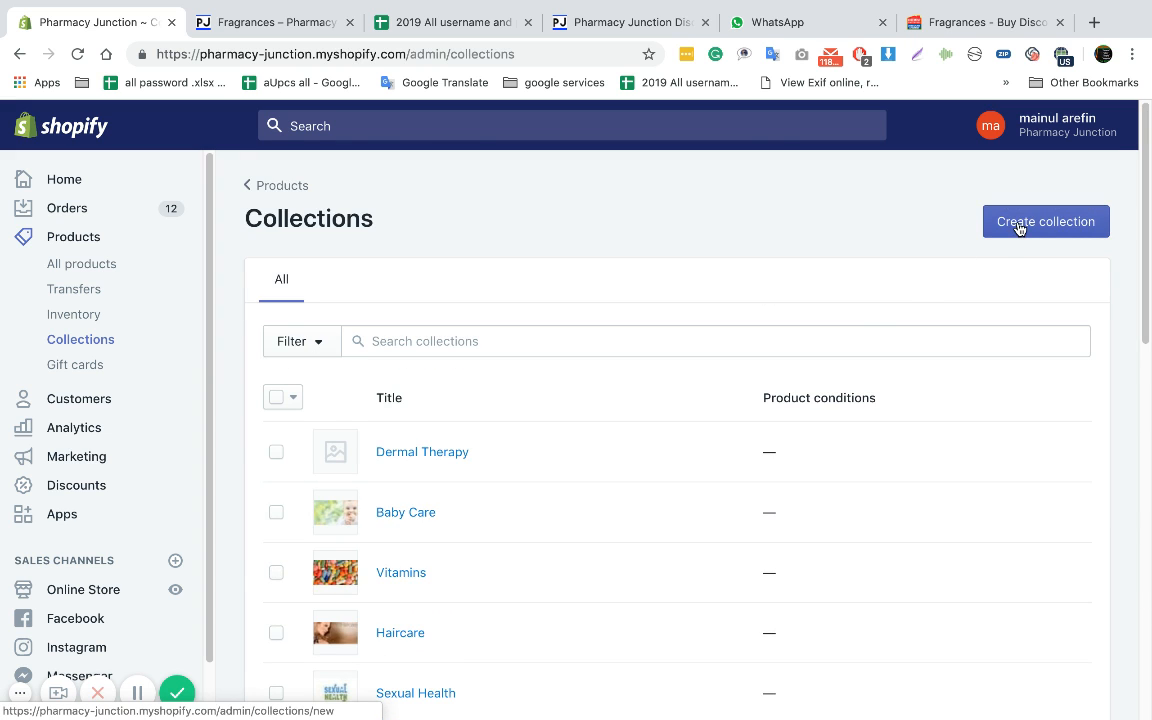
{"action": "scroll", "coordinate": [640, 362], "scroll_direction": "down", "scroll_amount": 9}
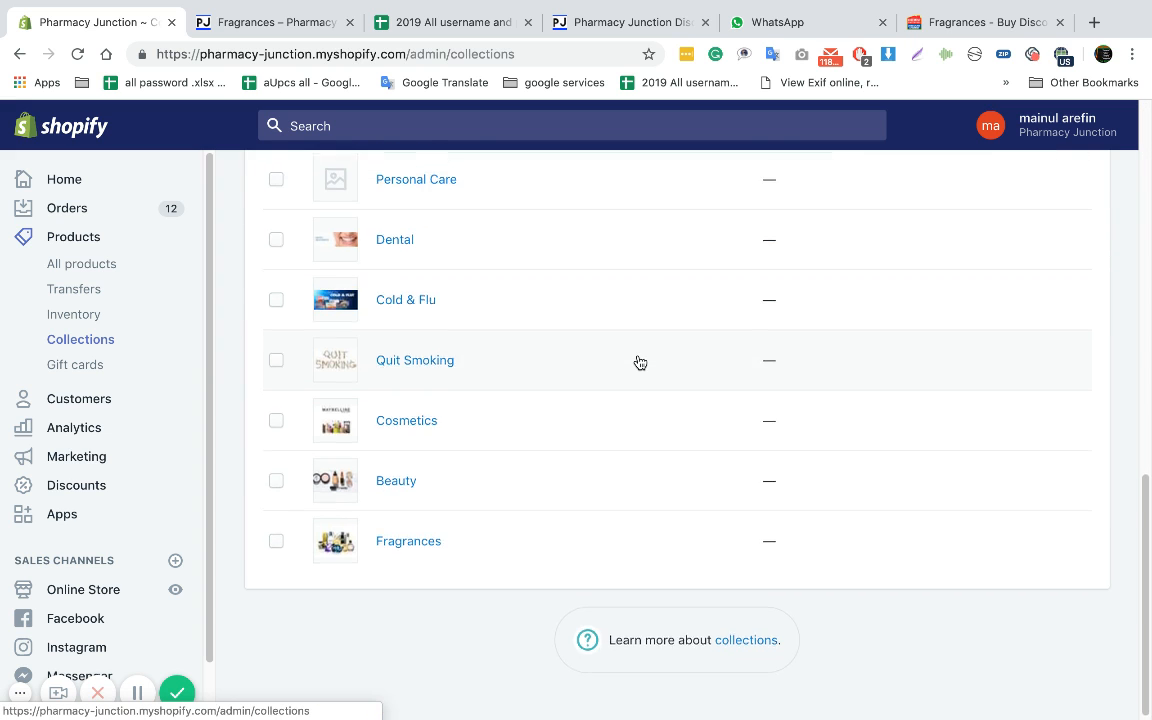
{"action": "scroll", "coordinate": [640, 362], "scroll_direction": "up", "scroll_amount": 5}
{"action": "scroll", "coordinate": [640, 362], "scroll_direction": "up", "scroll_amount": 3}
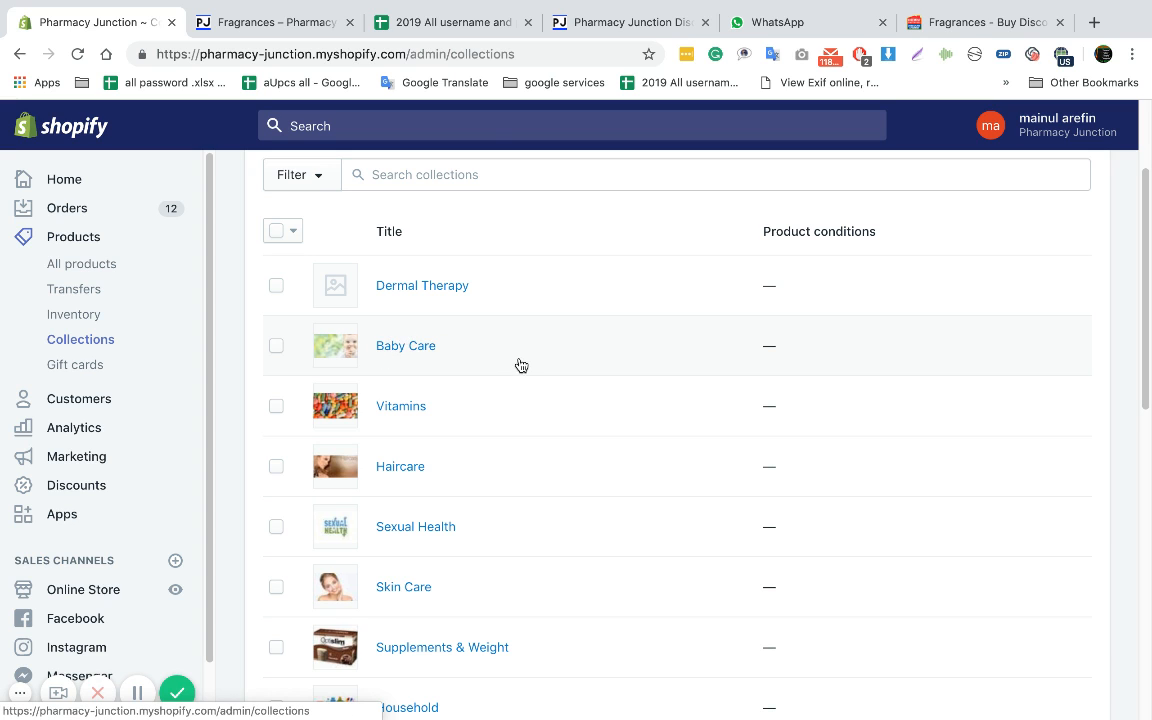
{"action": "scroll", "coordinate": [200, 450], "scroll_direction": "down", "scroll_amount": 2}
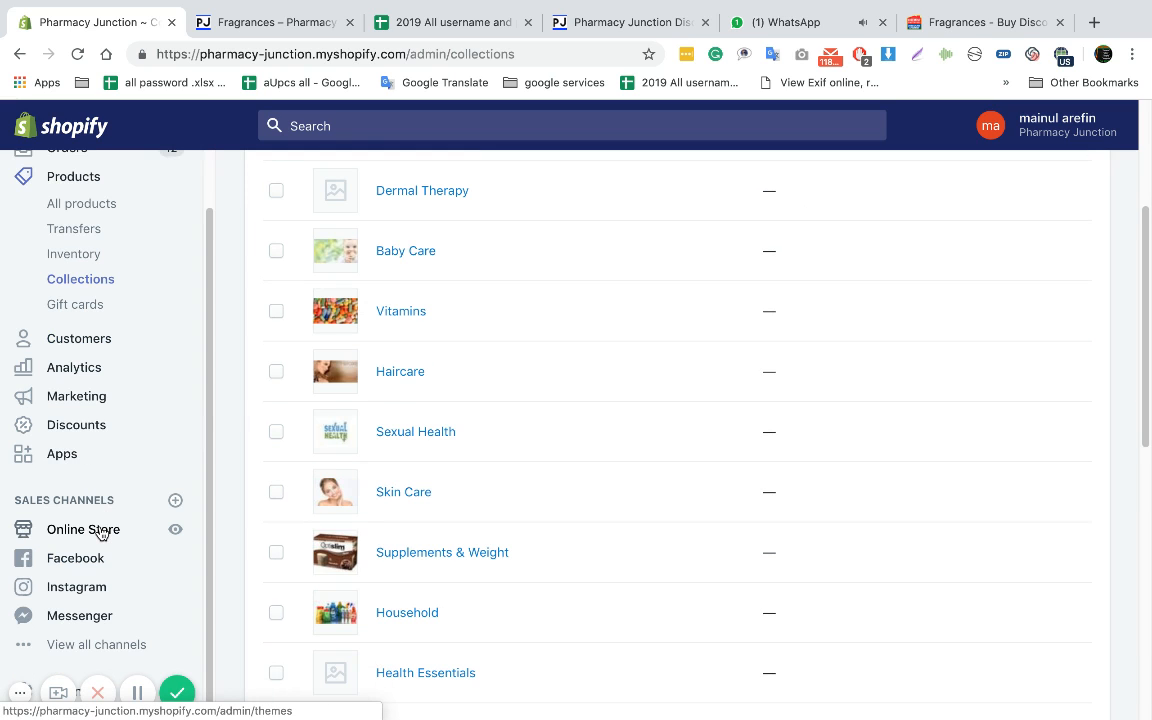
Open the online store's Main menu for editing and find its Fragrances item
{"action": "left_click", "coordinate": [100, 533]}
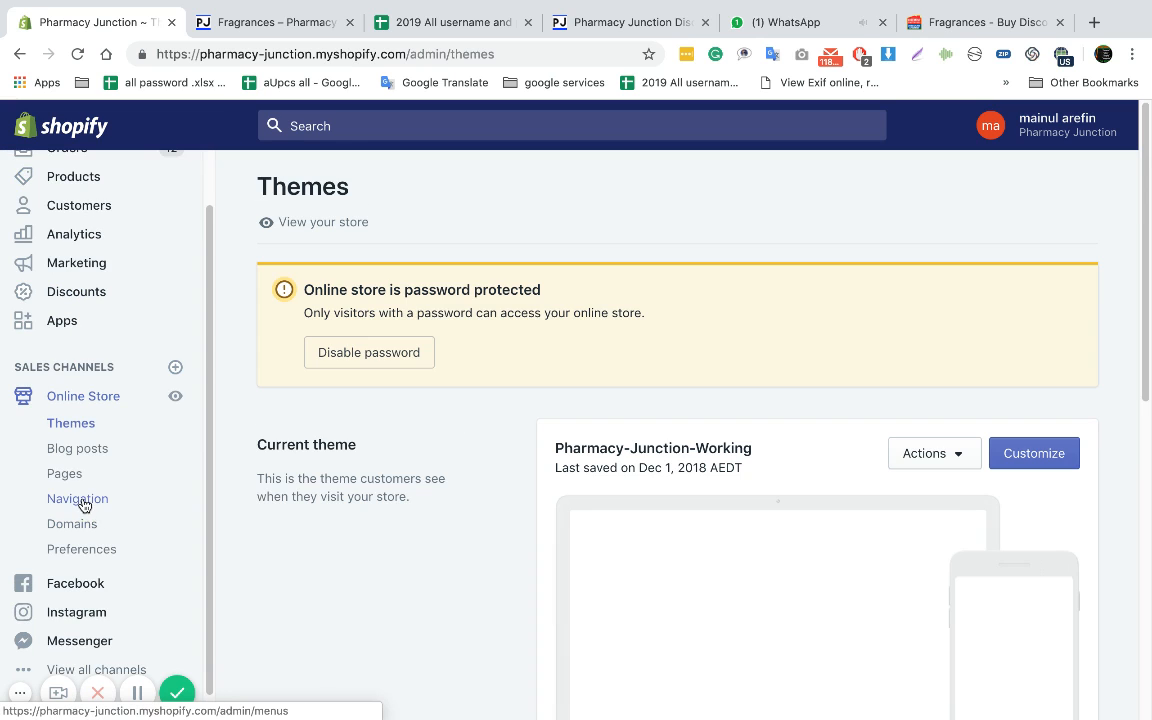
{"action": "left_click", "coordinate": [85, 499]}
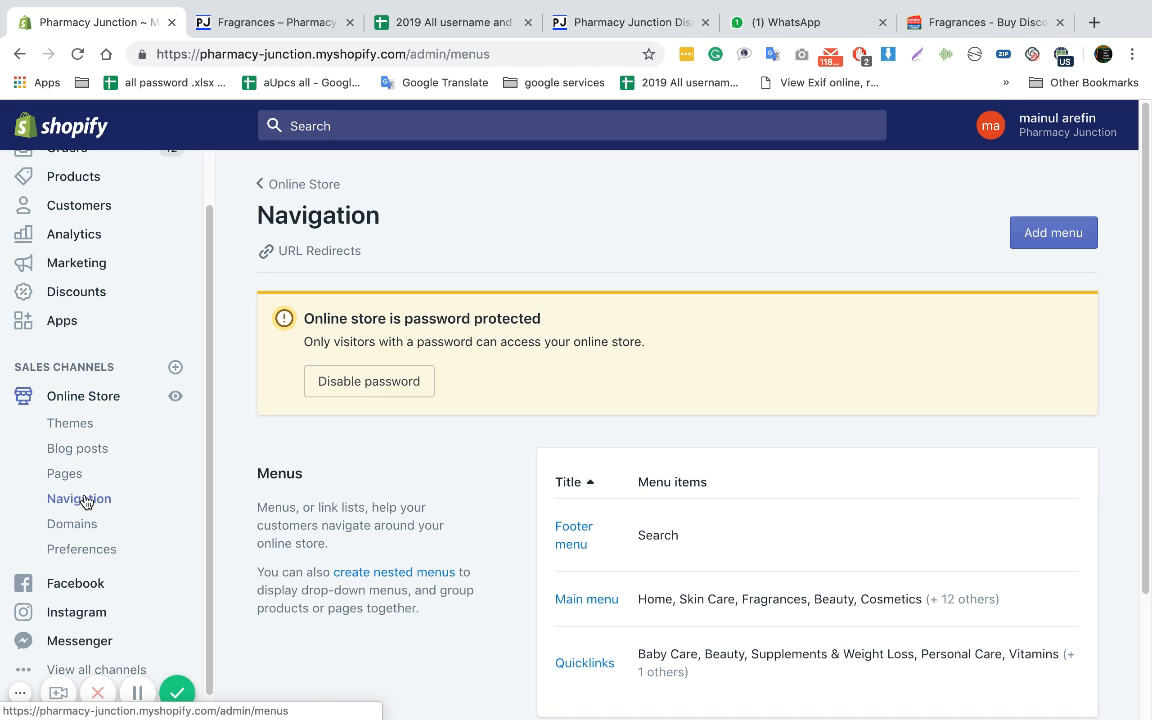
{"action": "scroll", "coordinate": [405, 490], "scroll_direction": "down", "scroll_amount": 3}
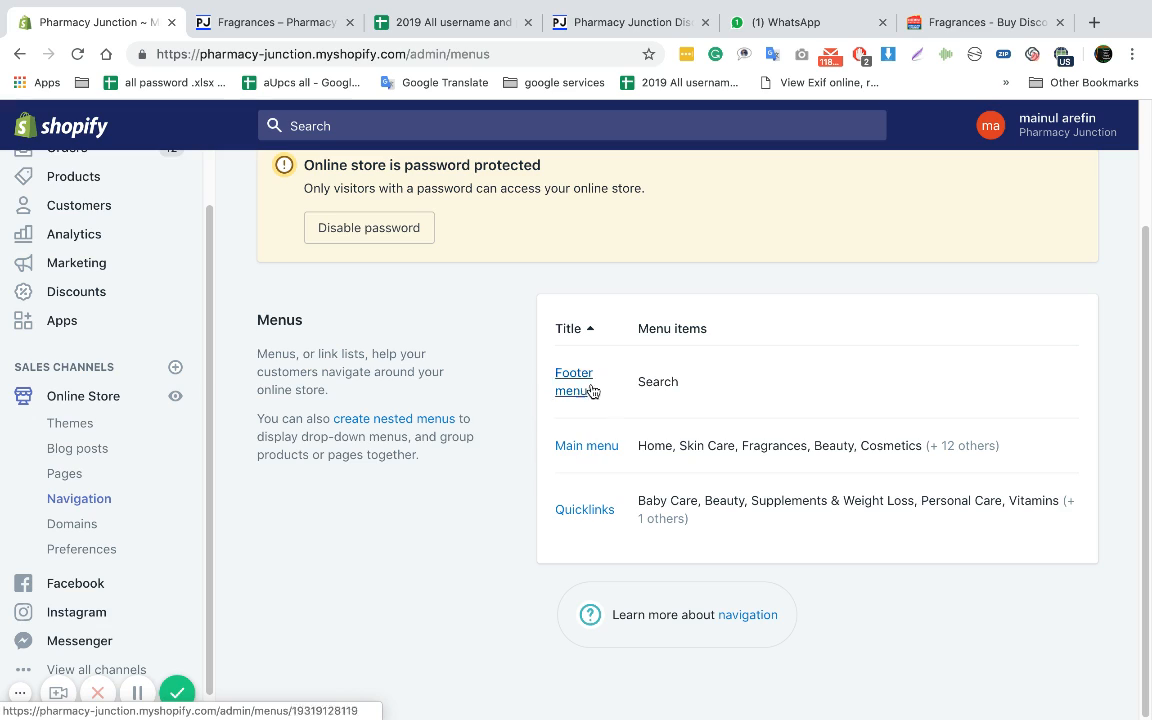
{"action": "left_click", "coordinate": [587, 446]}
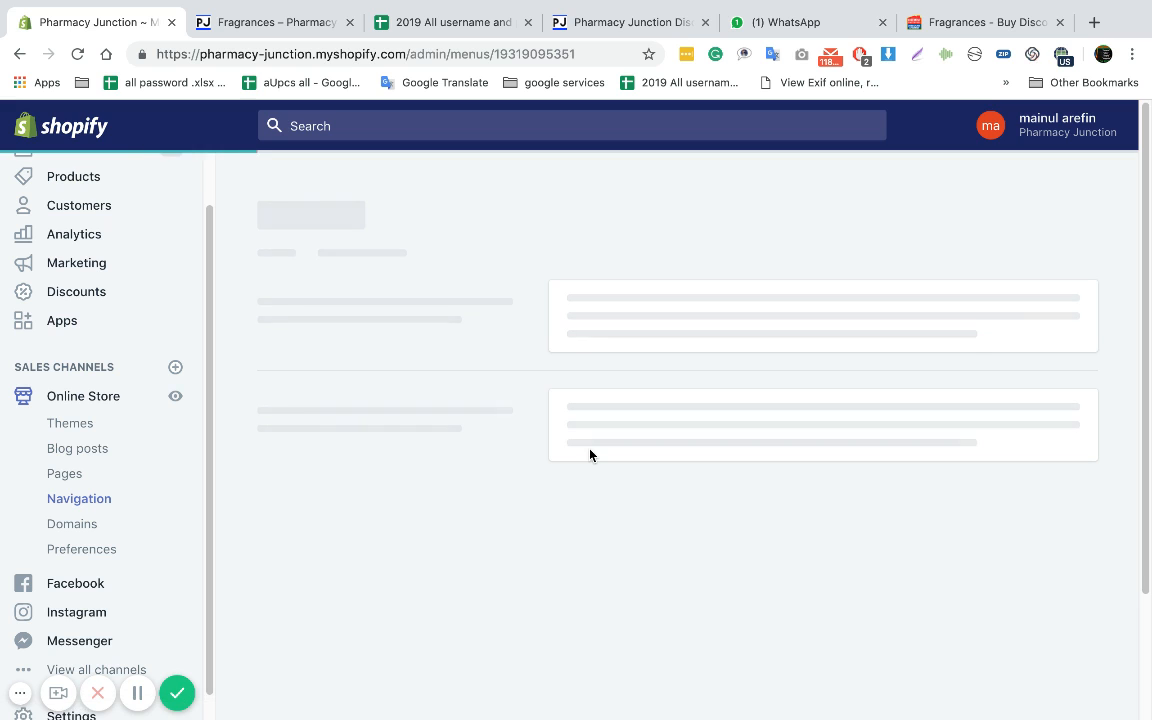
{"action": "scroll", "coordinate": [575, 408], "scroll_direction": "down", "scroll_amount": 3}
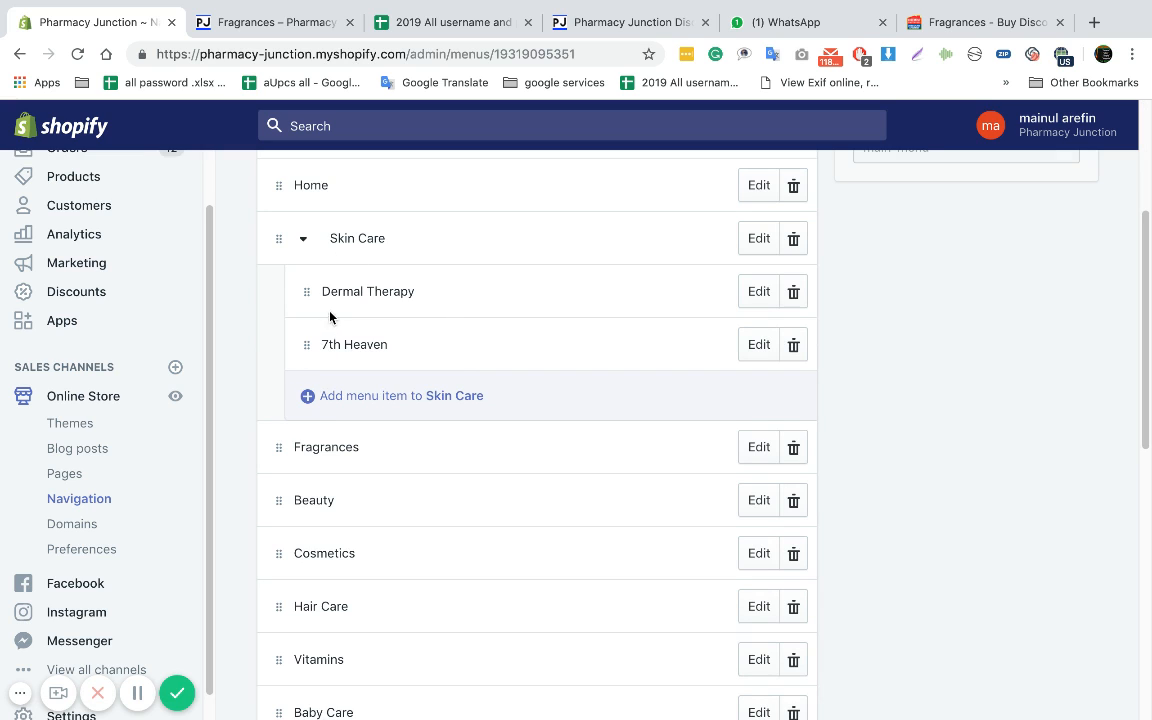
{"action": "scroll", "coordinate": [349, 376], "scroll_direction": "down", "scroll_amount": 1}
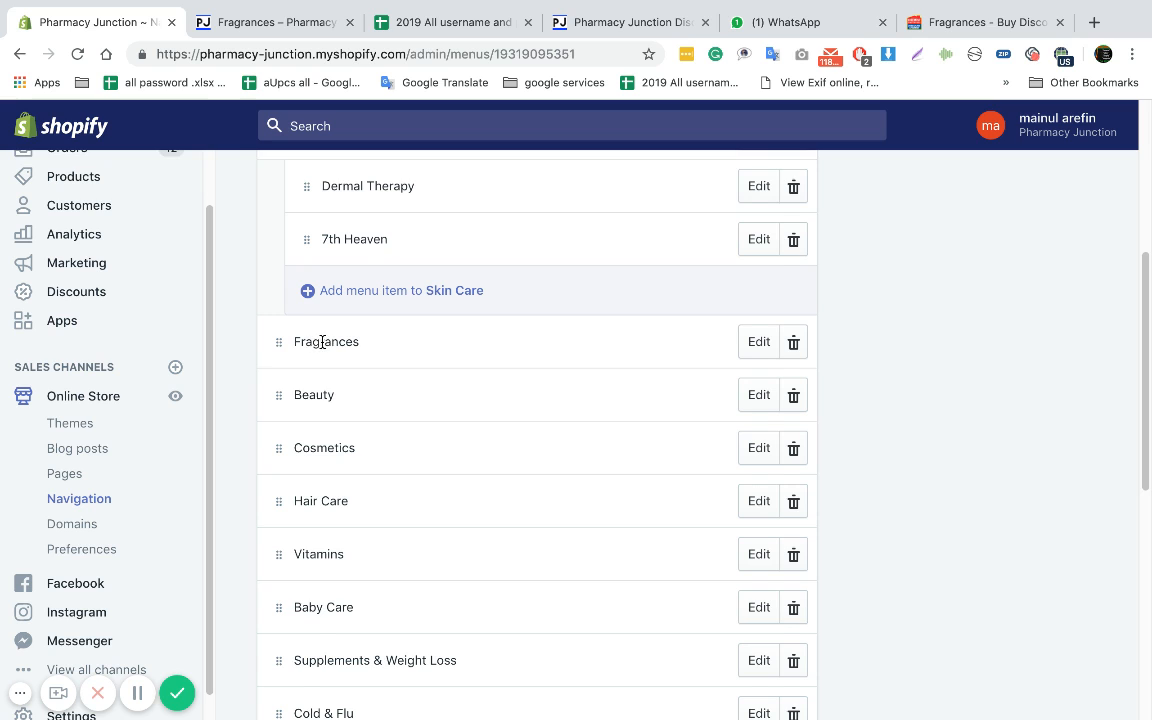
{"action": "scroll", "coordinate": [322, 341], "scroll_direction": "down", "scroll_amount": 1}
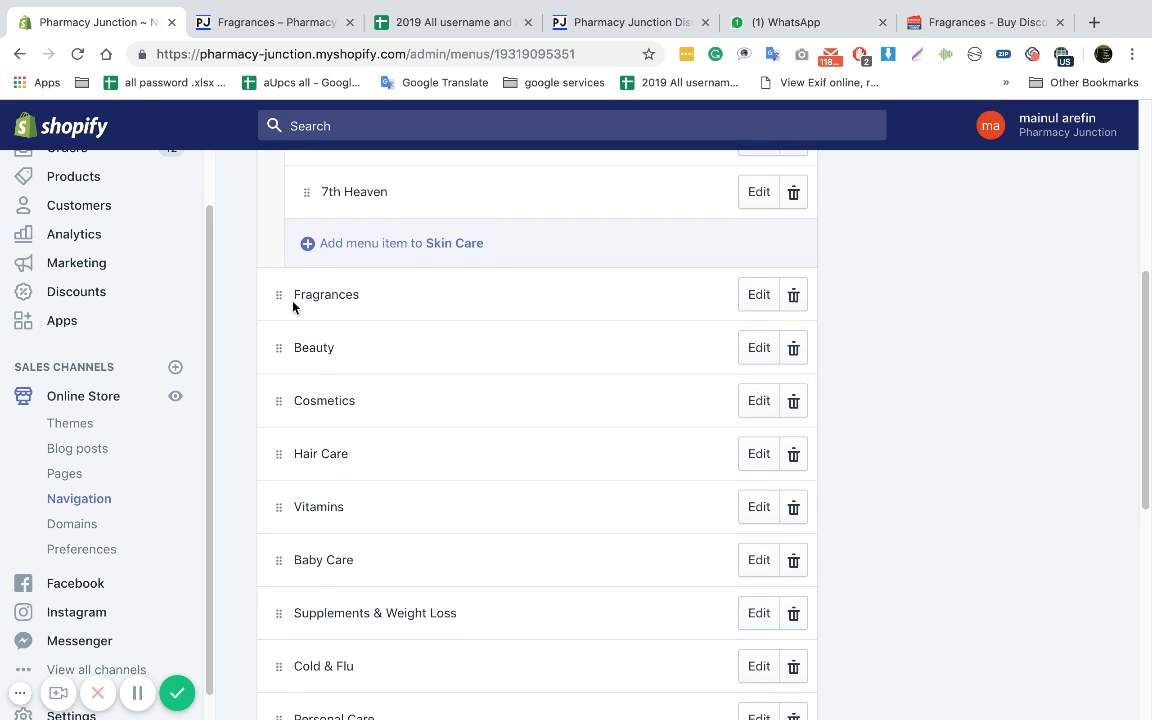
{"action": "scroll", "coordinate": [293, 305], "scroll_direction": "down", "scroll_amount": 1}
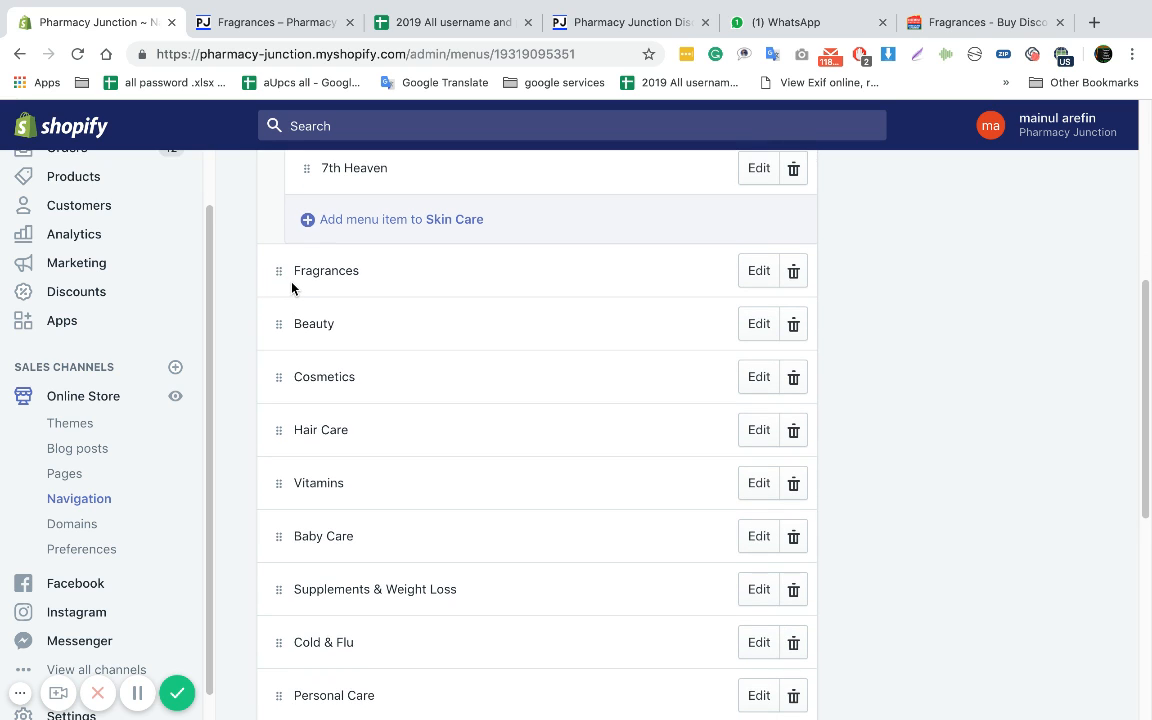
Switch back to the Chemist Warehouse Fragrances page and copy the Body Mist subcategory name
{"action": "left_click", "coordinate": [945, 28]}
{"action": "scroll", "coordinate": [560, 230], "scroll_direction": "up", "scroll_amount": 2}
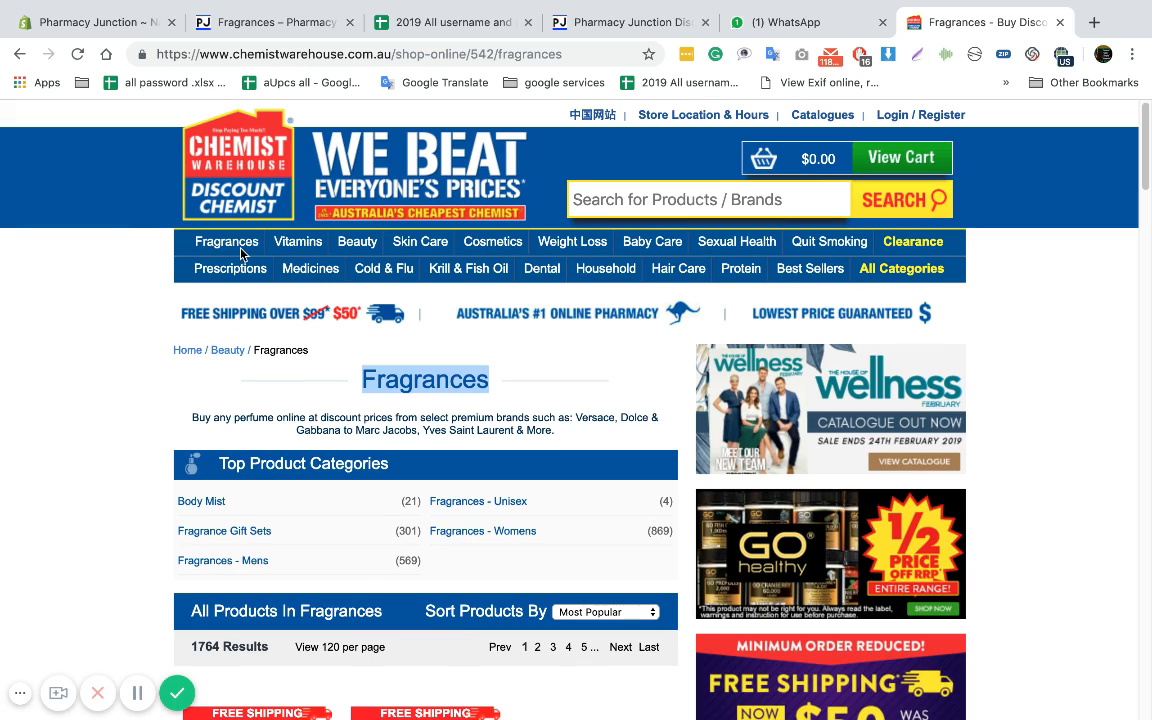
{"action": "scroll", "coordinate": [350, 490], "scroll_direction": "down", "scroll_amount": 2}
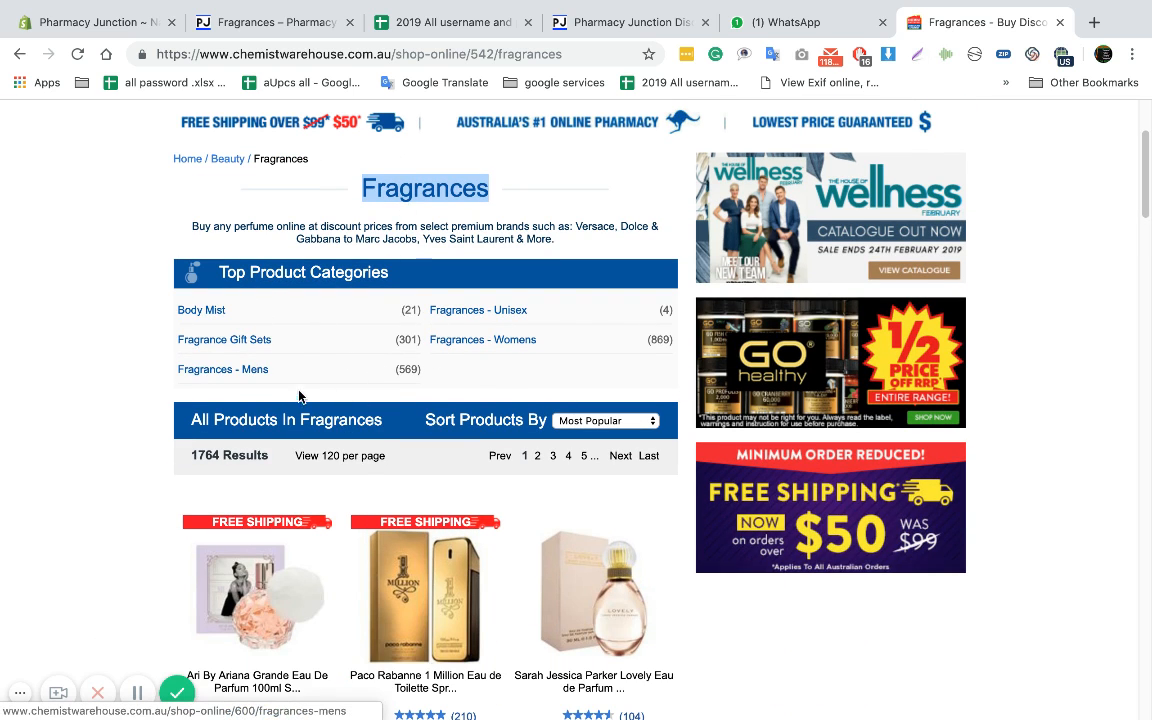
{"action": "right_click", "coordinate": [219, 319]}
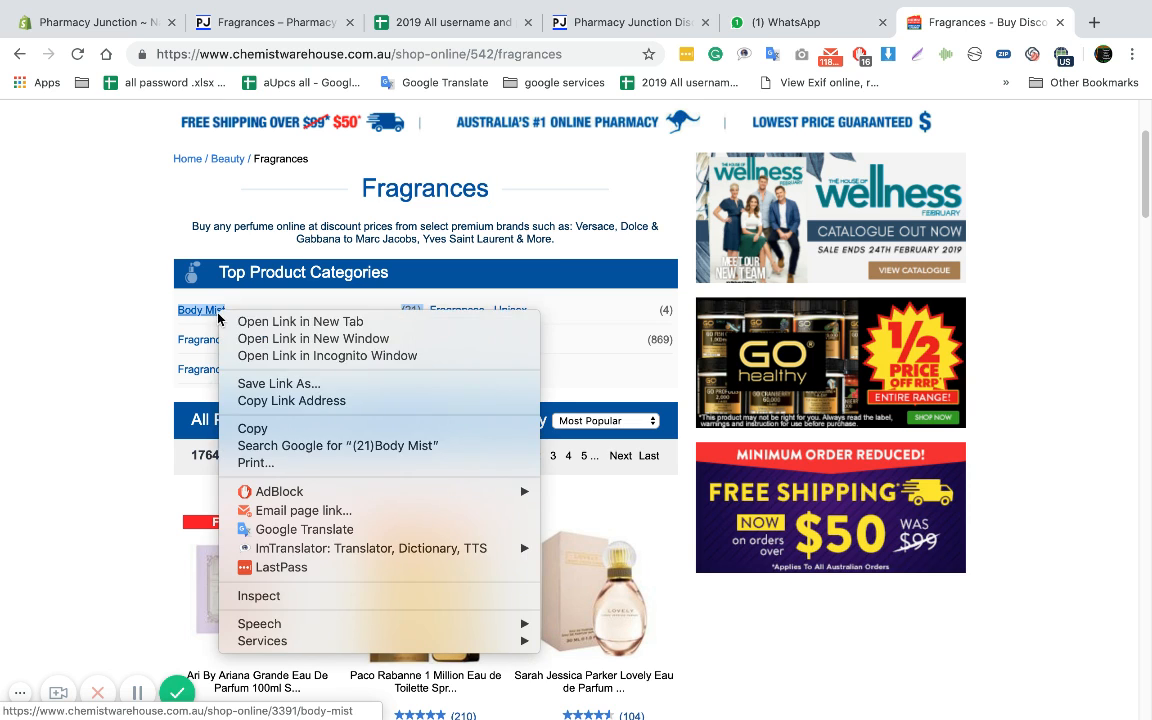
{"action": "left_click", "coordinate": [228, 424]}
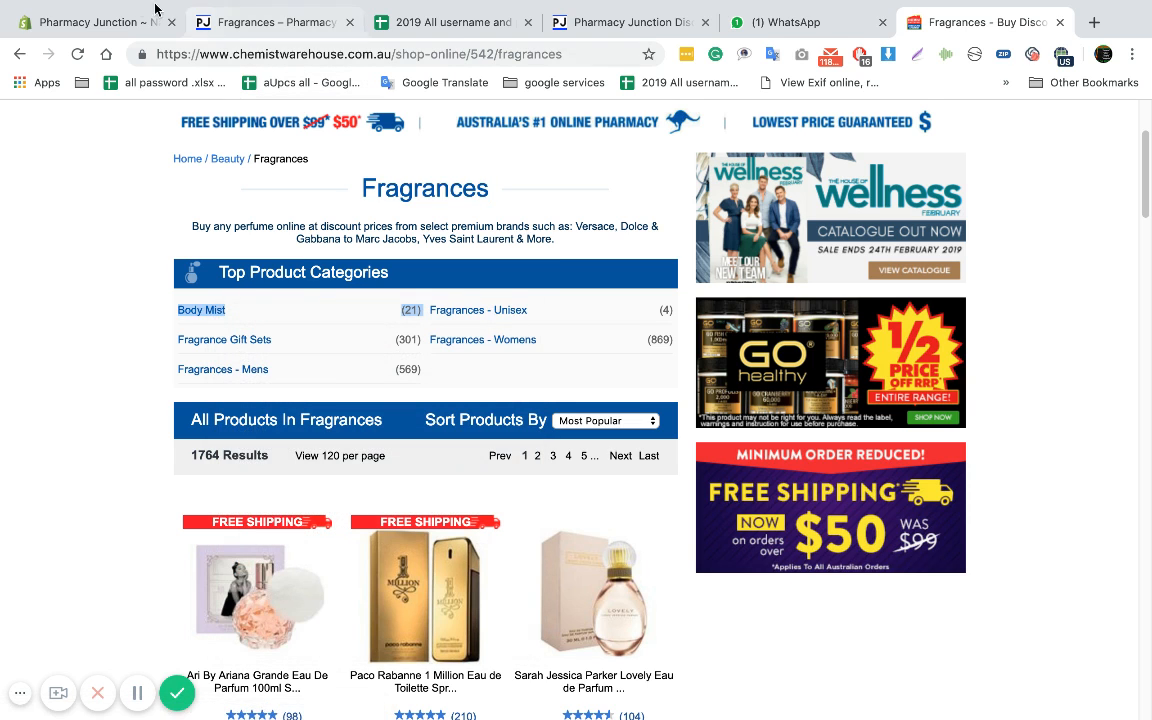
Switch to the Shopify admin and start a new Main menu item named Body Mist, without the product count
{"action": "left_click", "coordinate": [100, 20]}
{"action": "scroll", "coordinate": [346, 266], "scroll_direction": "down", "scroll_amount": 5}
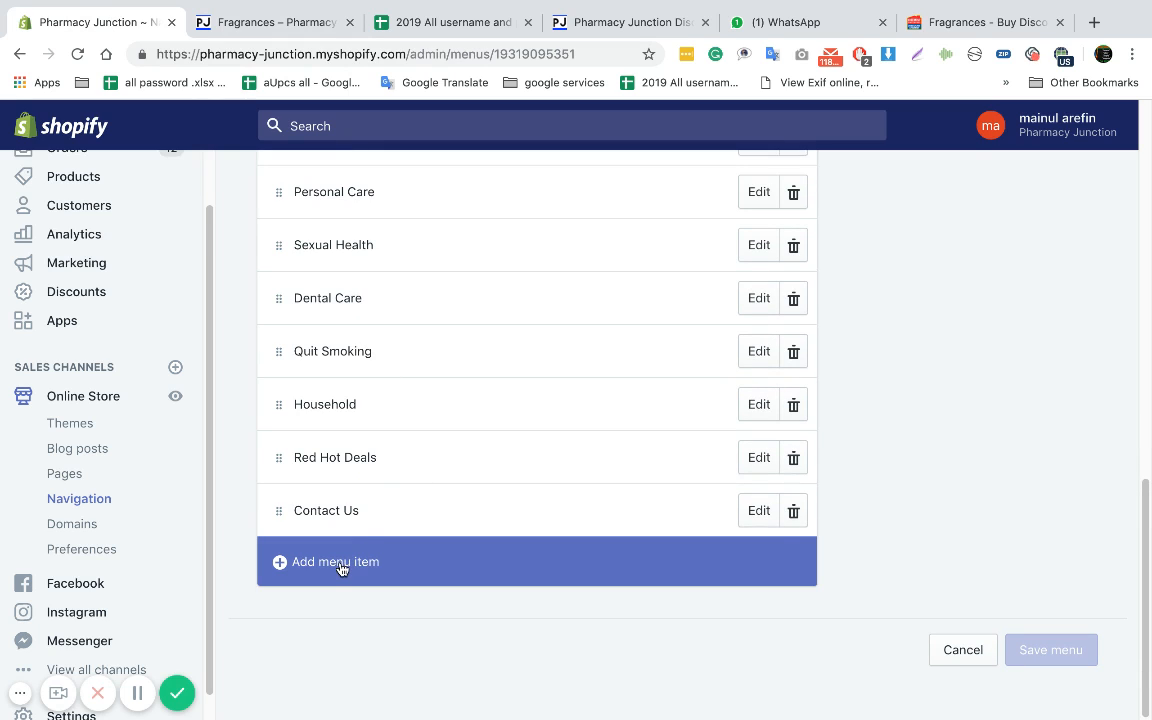
{"action": "left_click", "coordinate": [341, 567]}
{"action": "left_click", "coordinate": [397, 411]}
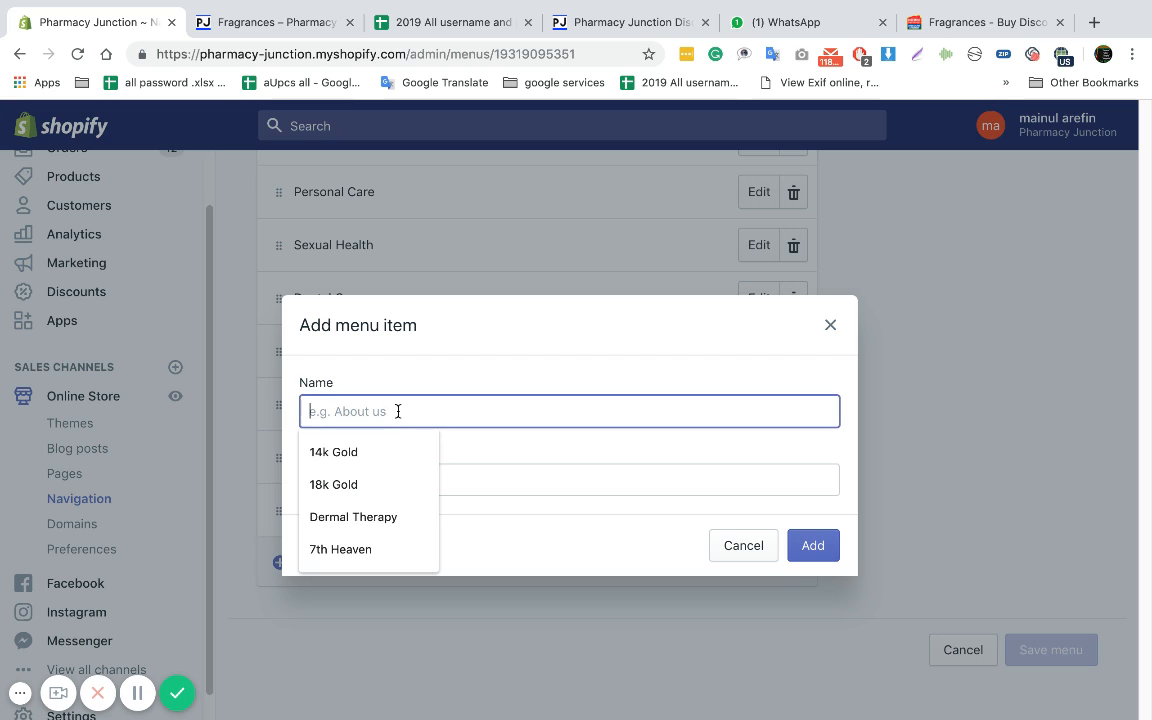
{"action": "key", "text": "super+v"}
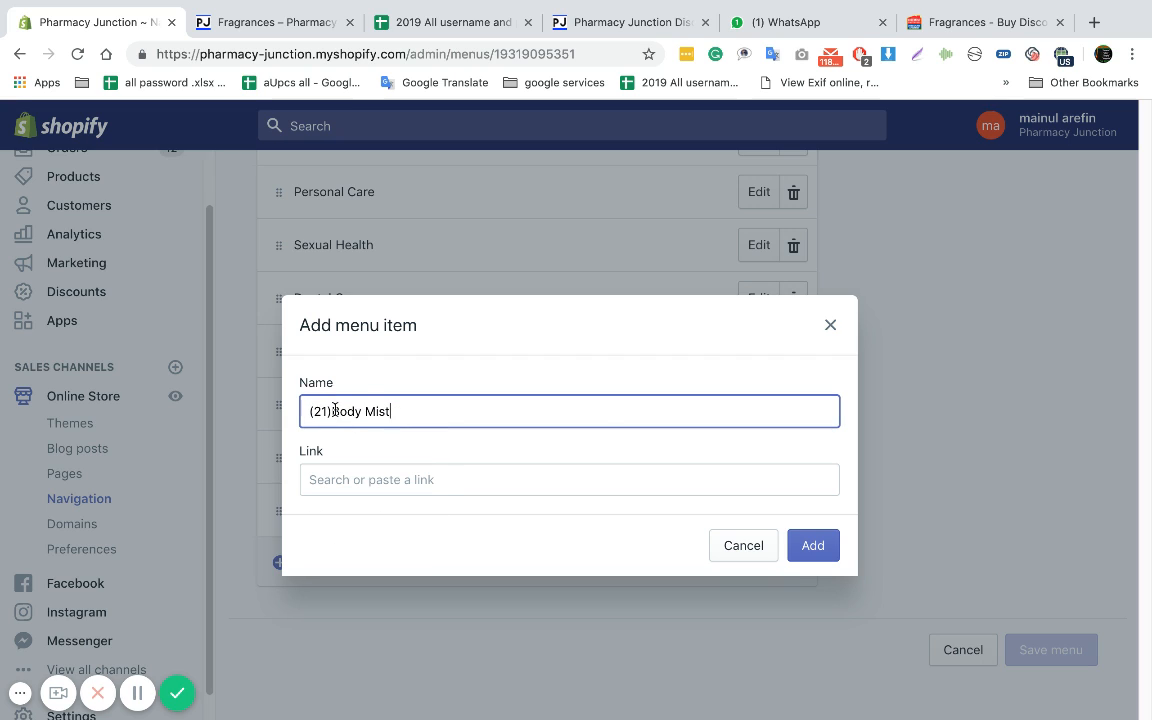
{"action": "key", "text": "BackSpace"}
{"action": "key", "text": "BackSpace"}
{"action": "key", "text": "BackSpace"}
{"action": "key", "text": "BackSpace"}
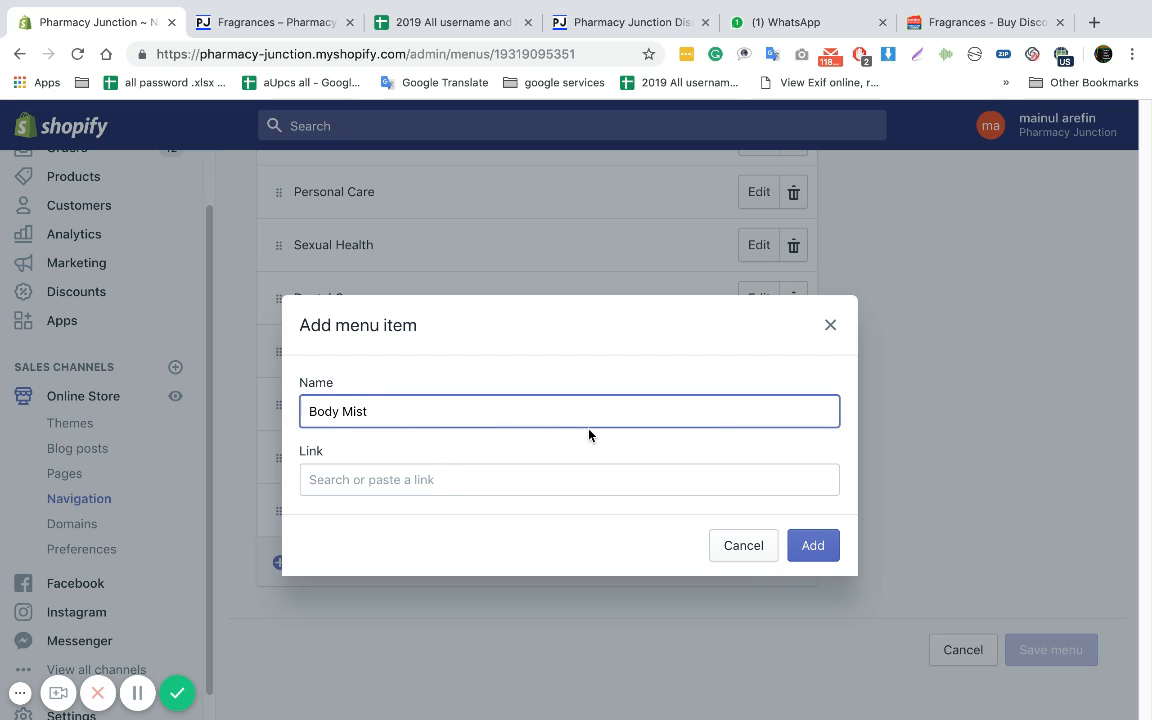
Link the Body Mist item to the Fragrances collection and add it to the menu
{"action": "left_click", "coordinate": [369, 483]}
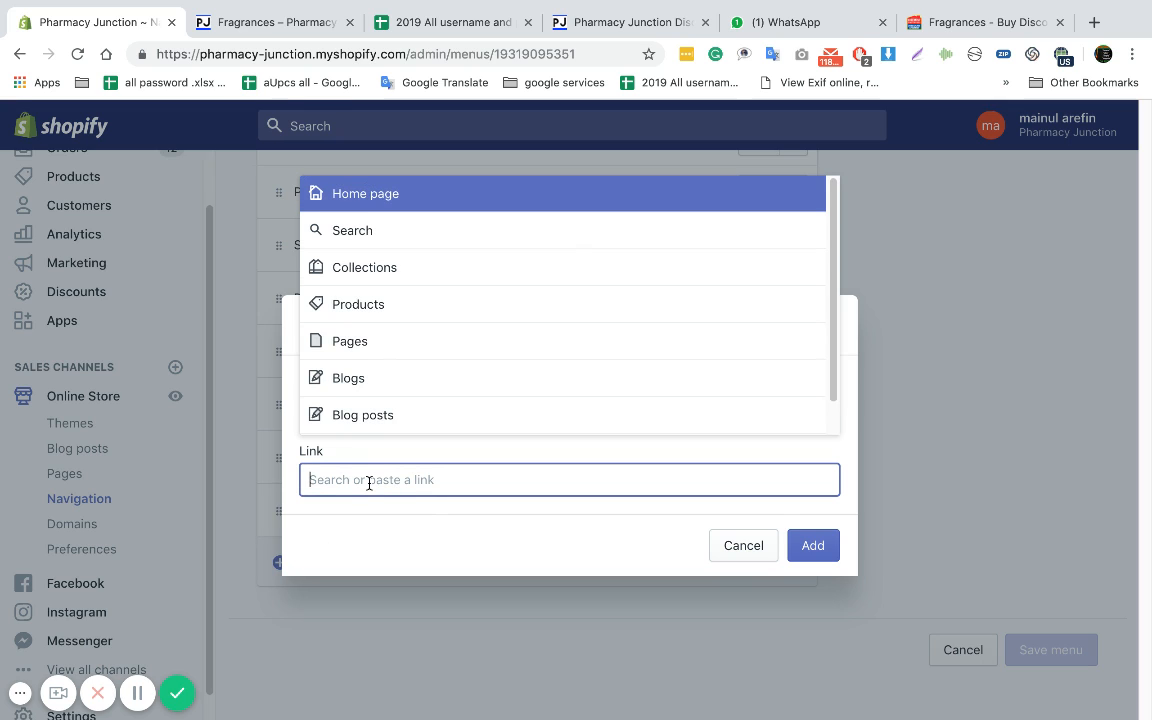
{"action": "left_click", "coordinate": [383, 281]}
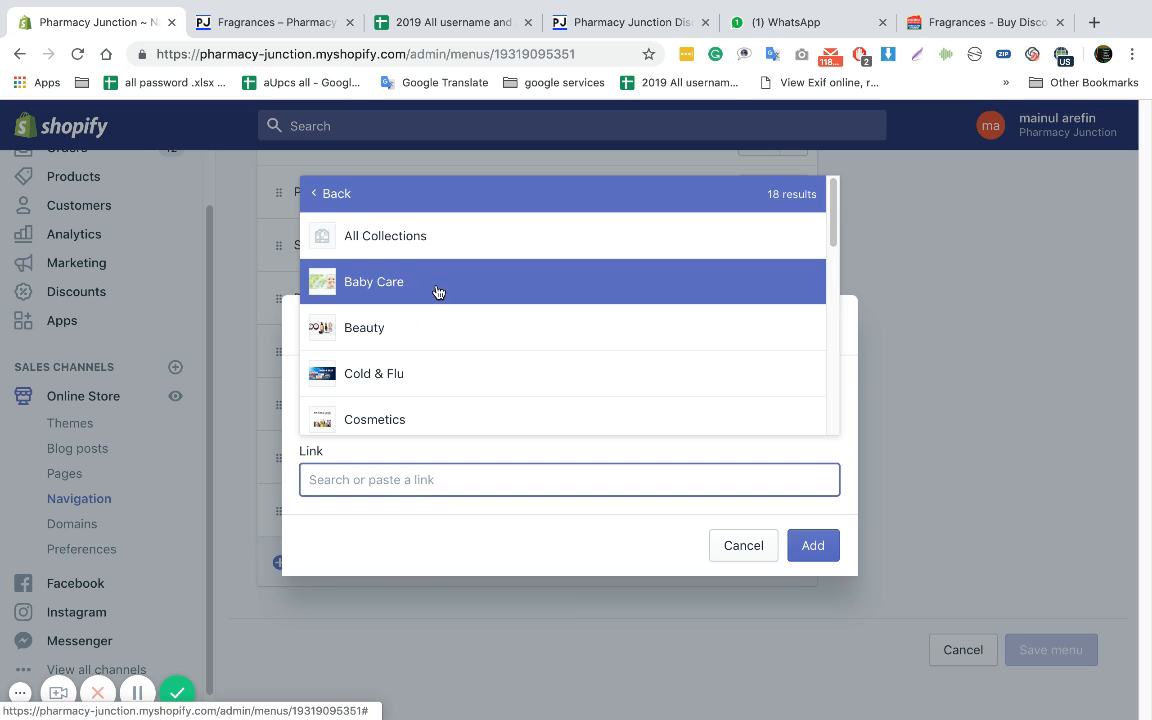
{"action": "scroll", "coordinate": [420, 357], "scroll_direction": "down", "scroll_amount": 3}
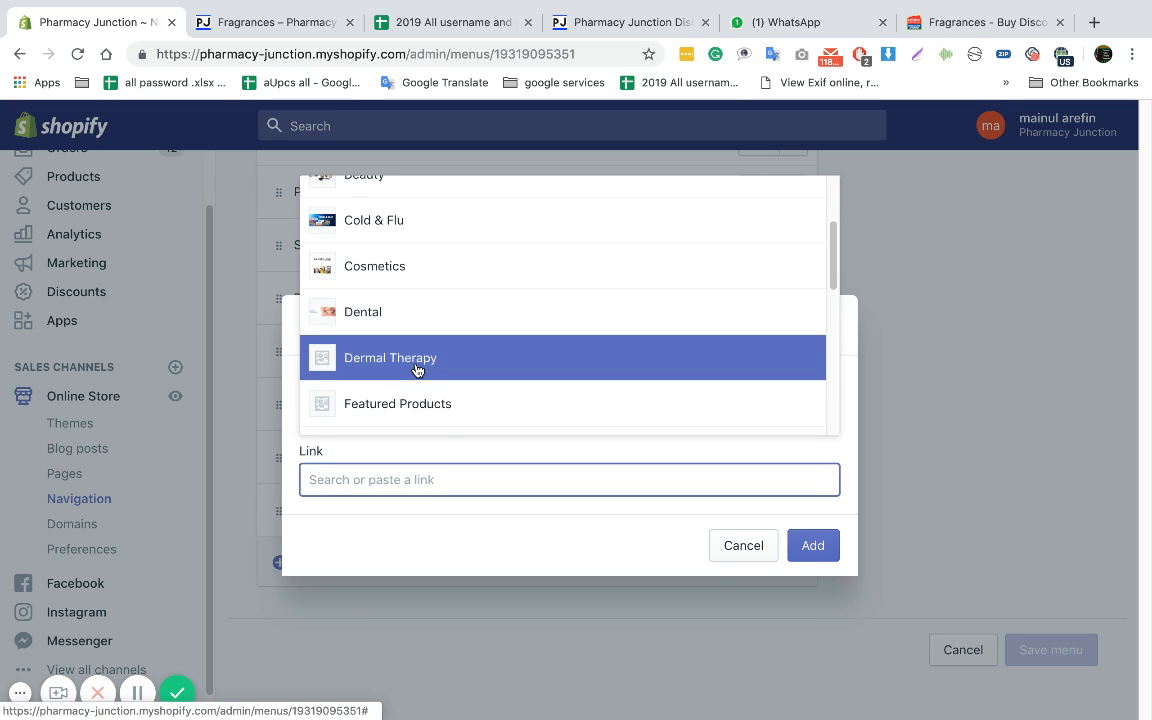
{"action": "scroll", "coordinate": [417, 370], "scroll_direction": "down", "scroll_amount": 3}
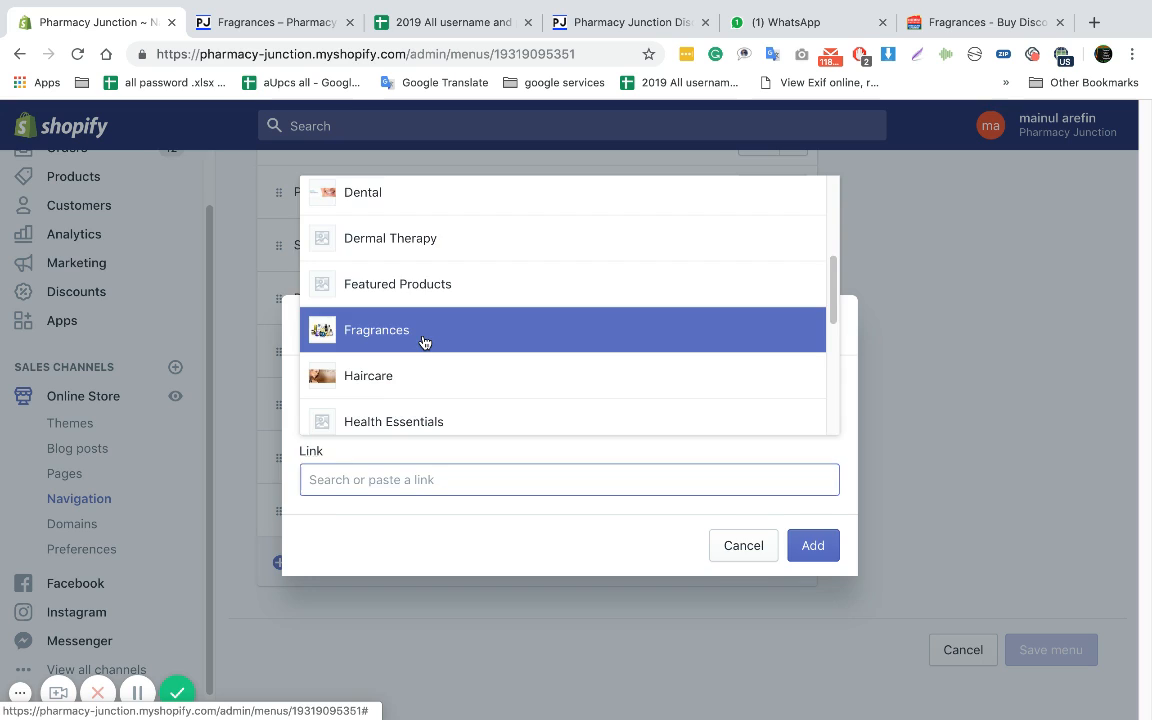
{"action": "left_click", "coordinate": [423, 335]}
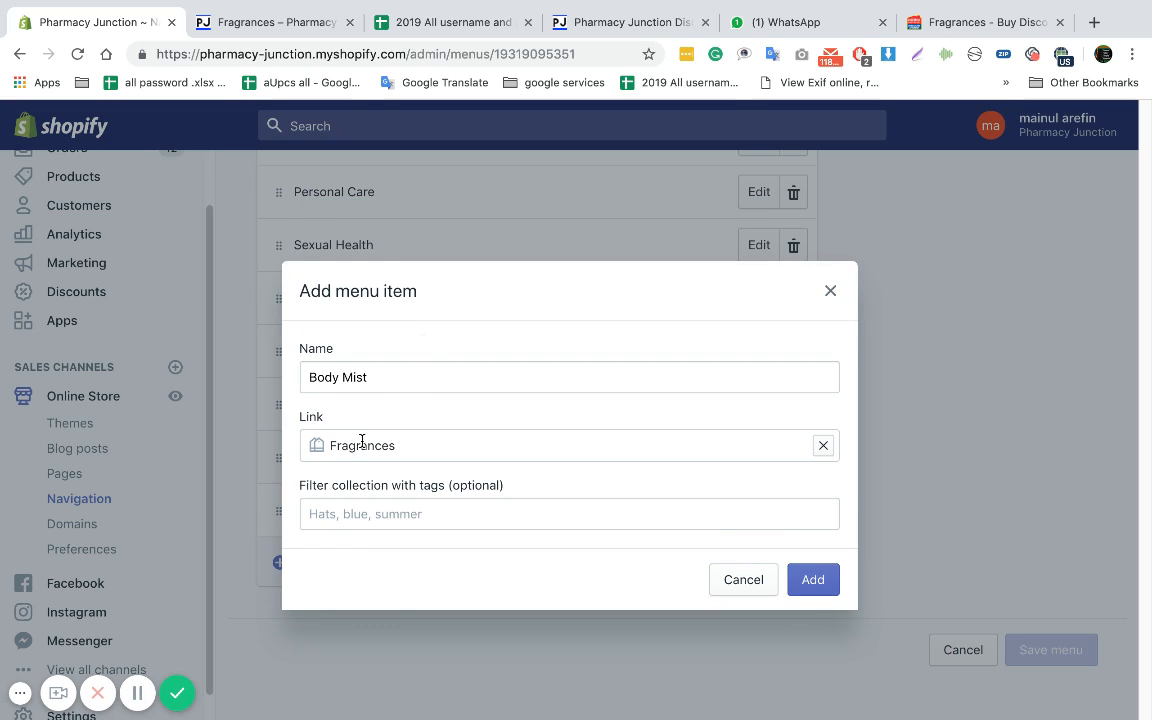
{"action": "left_click", "coordinate": [813, 580]}
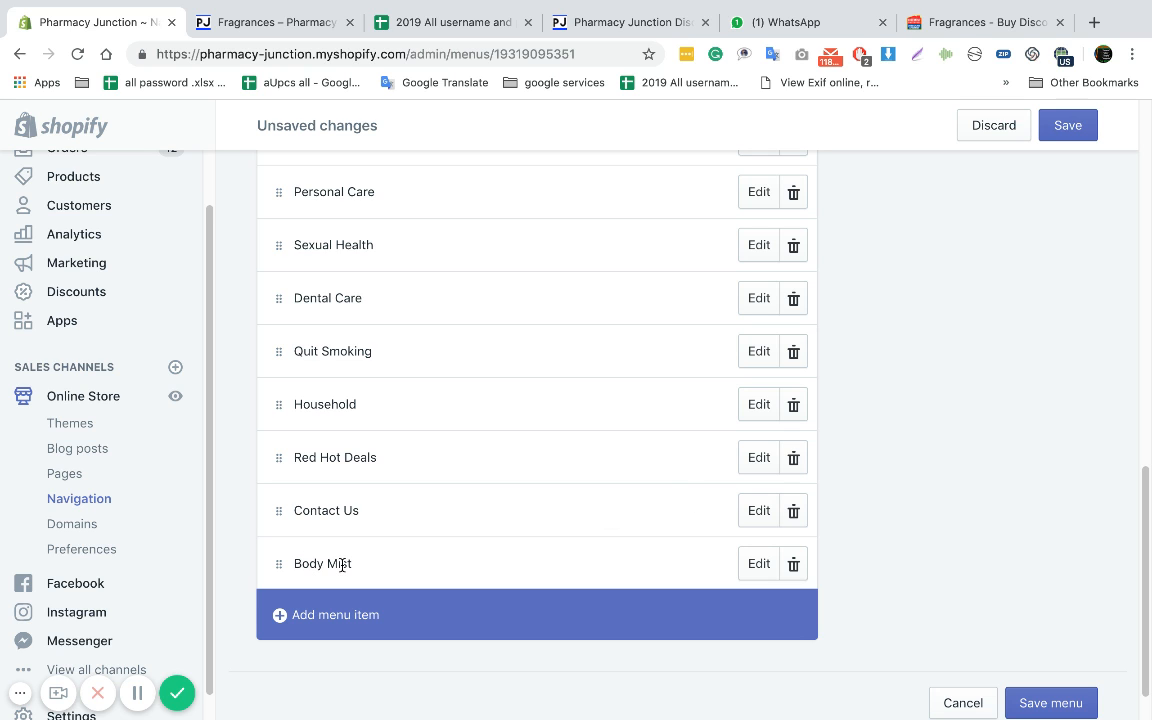
Move the Body Mist item up the menu and nest it under Fragrances
{"action": "scroll", "coordinate": [342, 568], "scroll_direction": "up", "scroll_amount": 1}
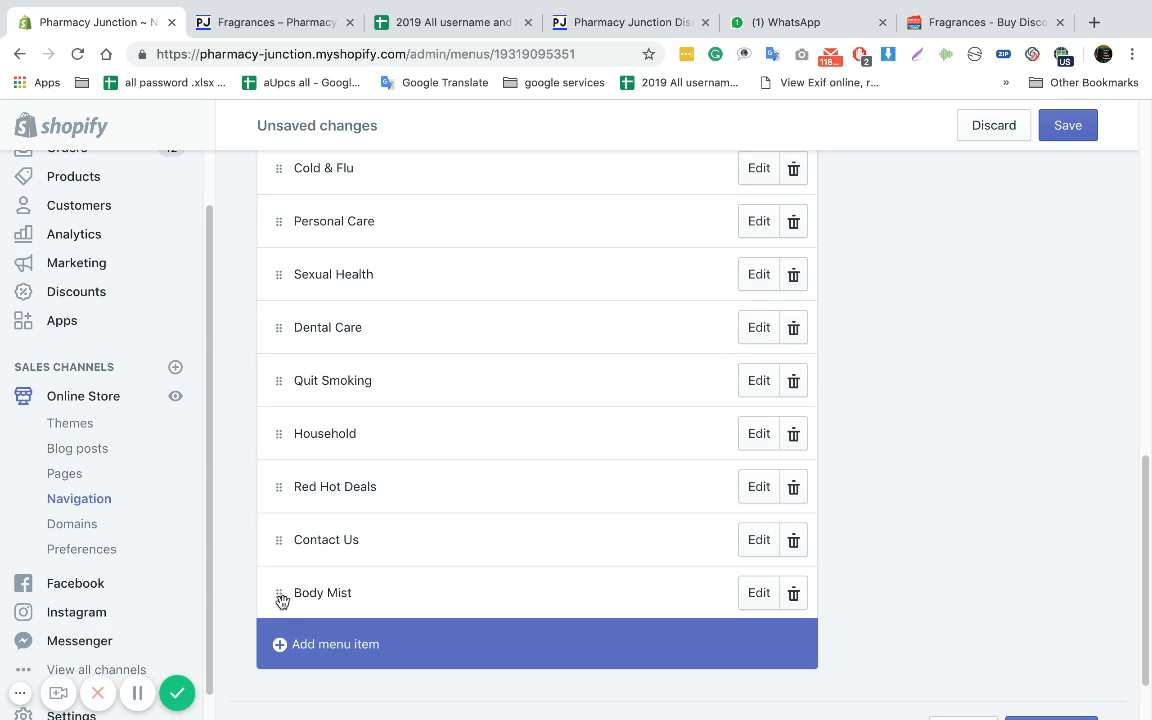
{"action": "left_click_drag", "start_coordinate": [282, 600], "coordinate": [303, 402]}
{"action": "scroll", "coordinate": [303, 545], "scroll_direction": "up", "scroll_amount": 3}
{"action": "scroll", "coordinate": [303, 545], "scroll_direction": "up", "scroll_amount": 2}
{"action": "mouse_move", "coordinate": [303, 379]}
{"action": "left_mouse_down"}
{"action": "mouse_move", "coordinate": [303, 362]}
{"action": "mouse_move", "coordinate": [316, 370]}
{"action": "mouse_move", "coordinate": [286, 368]}
{"action": "mouse_move", "coordinate": [310, 370]}
{"action": "left_mouse_up"}
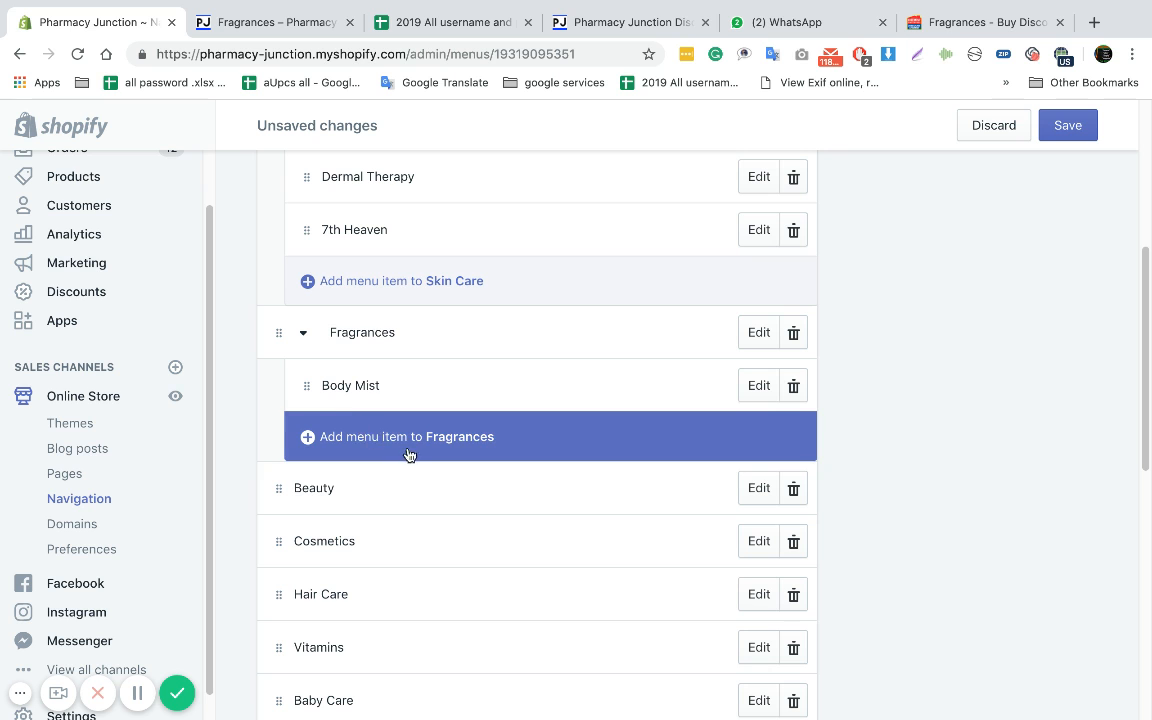
Switch to the Chemist Warehouse Fragrances page and copy the Fragrances - Unisex subcategory name
{"action": "left_click", "coordinate": [956, 24]}
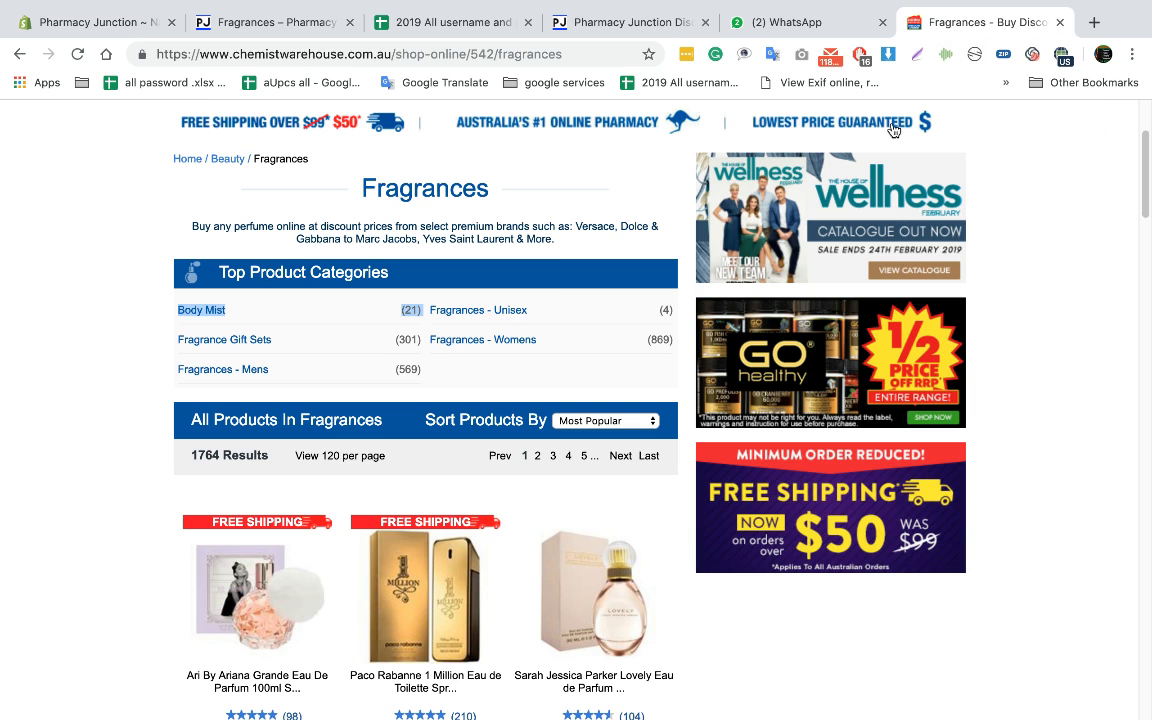
{"action": "right_click", "coordinate": [515, 316]}
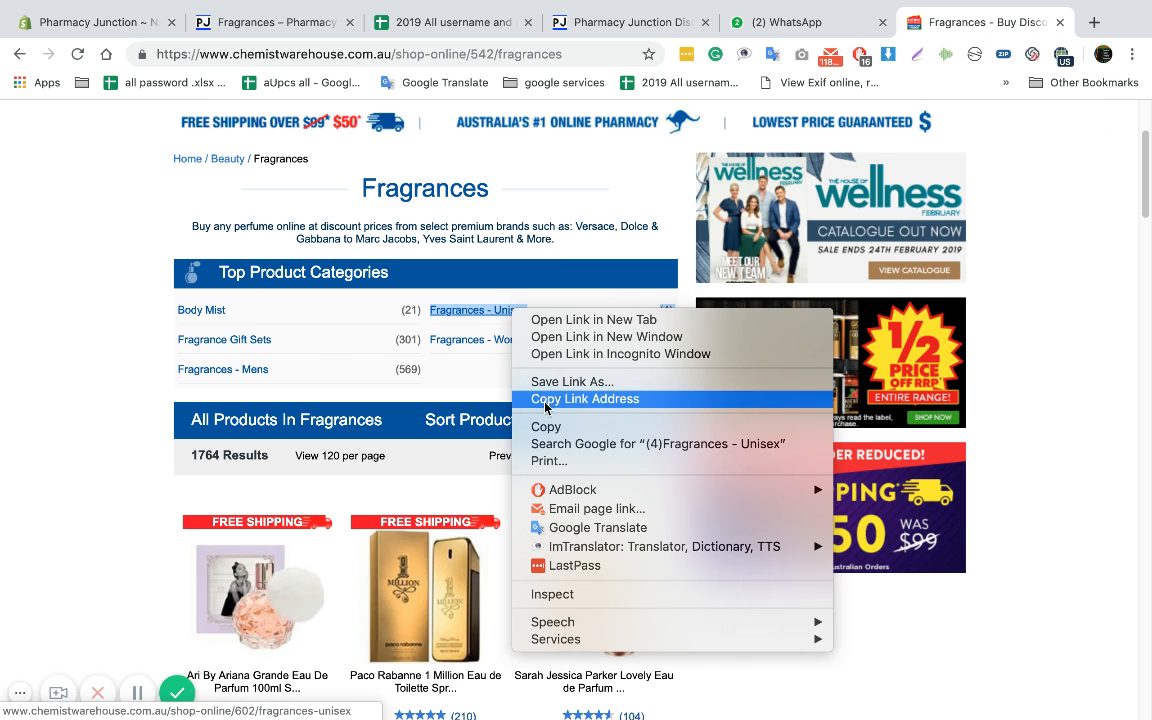
{"action": "left_click", "coordinate": [545, 425]}
Back in the Shopify admin, start a new item under Fragrances named Fragrances - Unisex, without the product count
{"action": "left_click", "coordinate": [84, 22]}
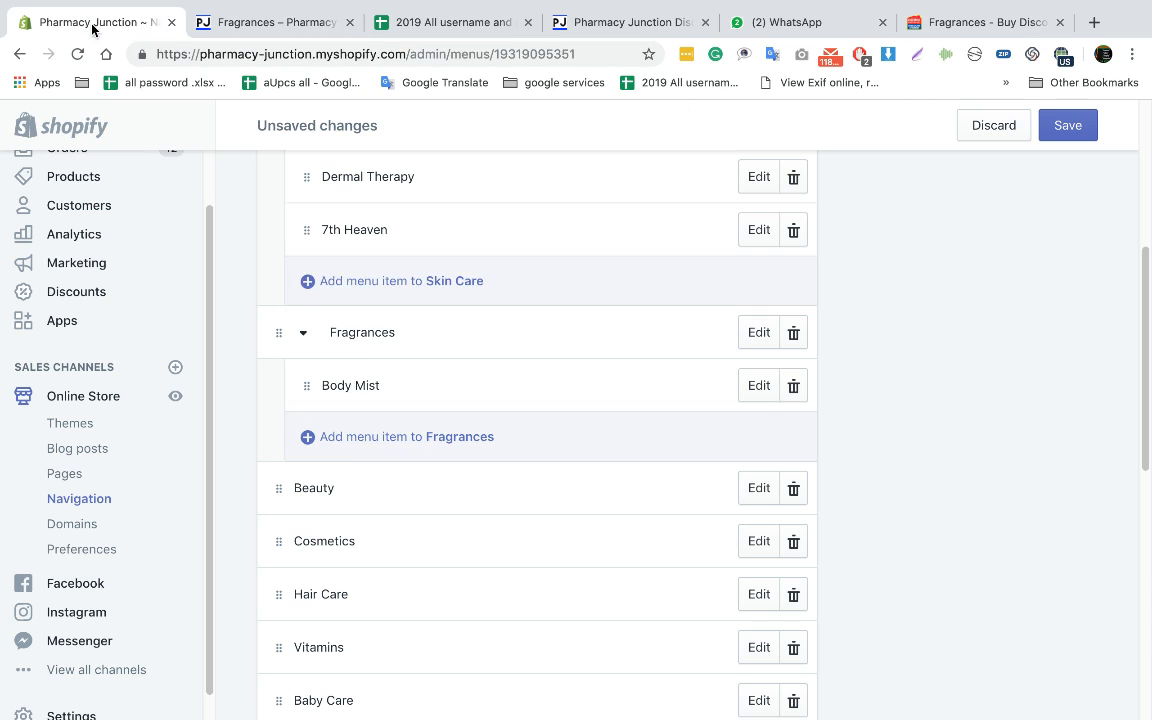
{"action": "left_click", "coordinate": [369, 446]}
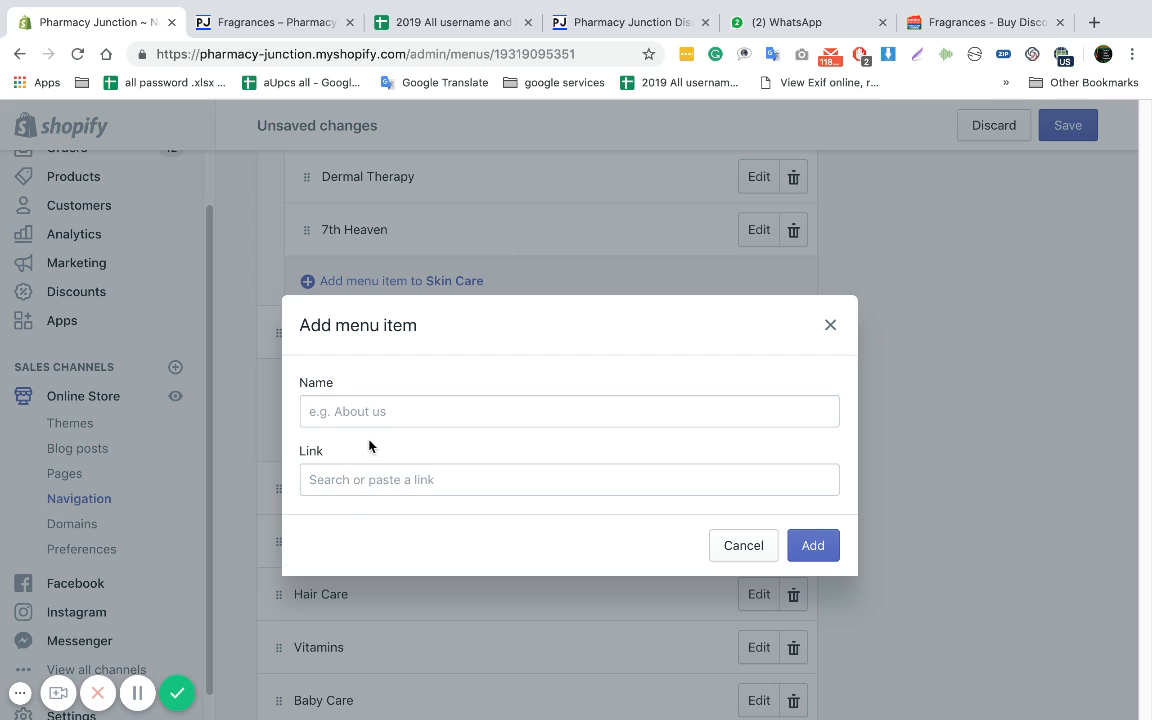
{"action": "left_click", "coordinate": [367, 419]}
{"action": "key", "text": "ctrl+v"}
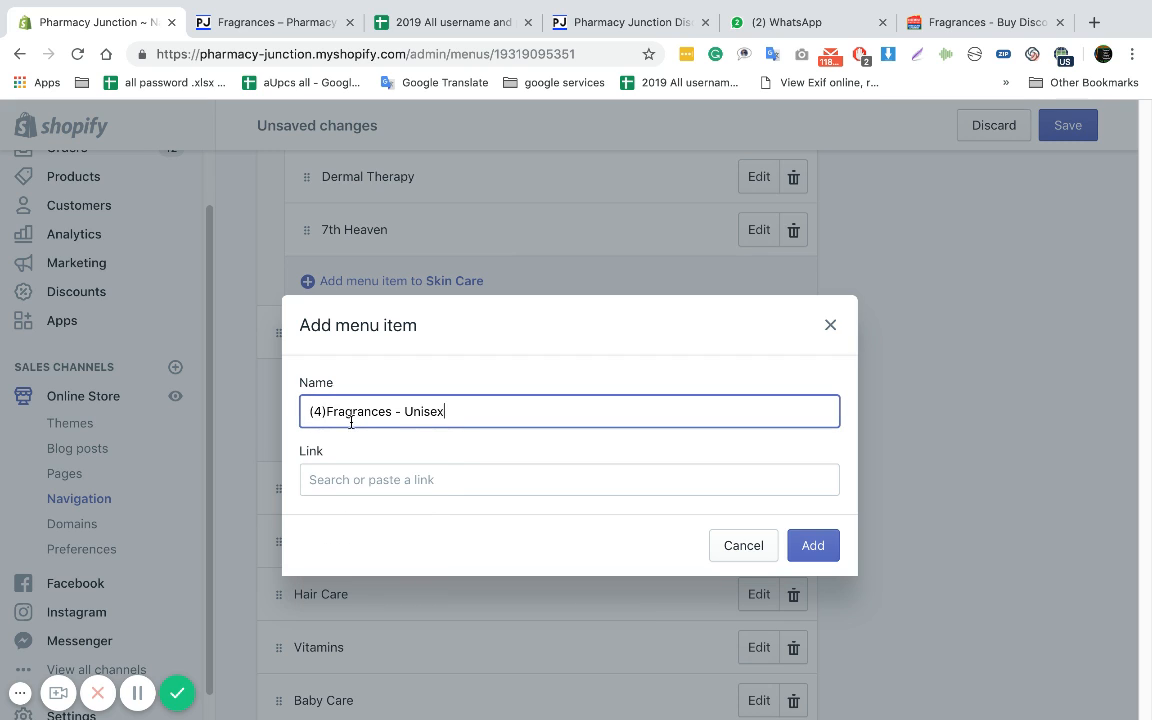
{"action": "left_click_drag", "start_coordinate": [330, 409], "coordinate": [308, 409]}
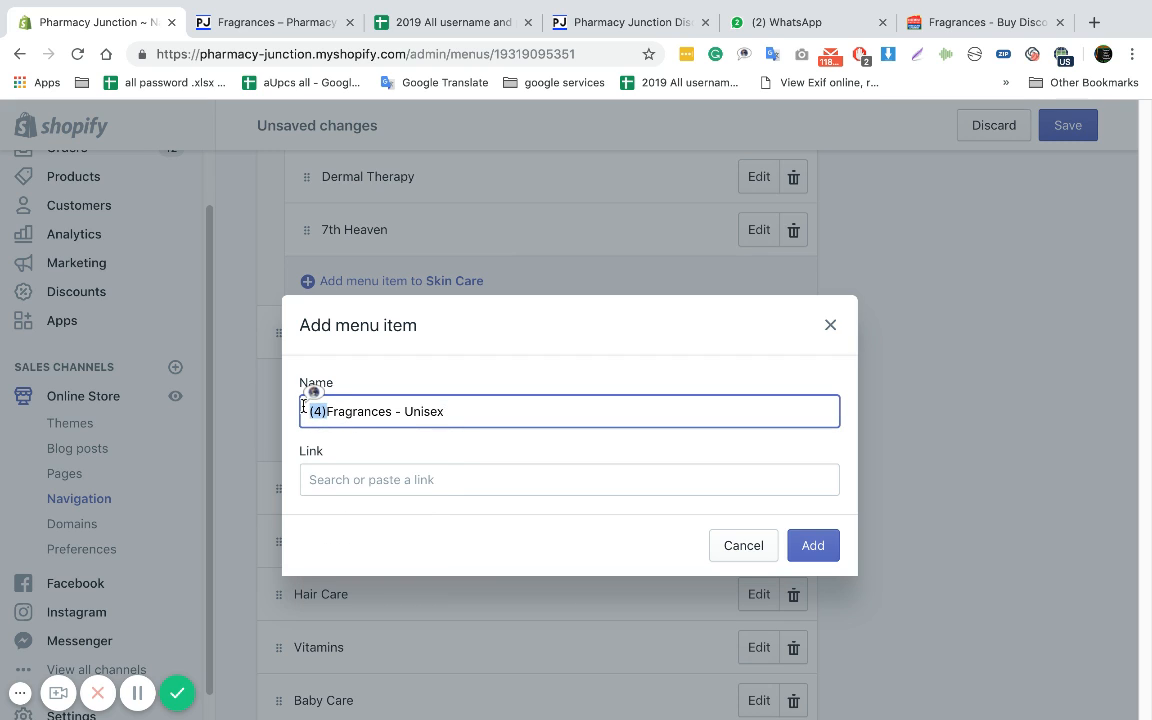
{"action": "key", "text": "BackSpace"}
Link the Fragrances - Unisex item to the Fragrances collection and add it under Fragrances
{"action": "left_click", "coordinate": [375, 470]}
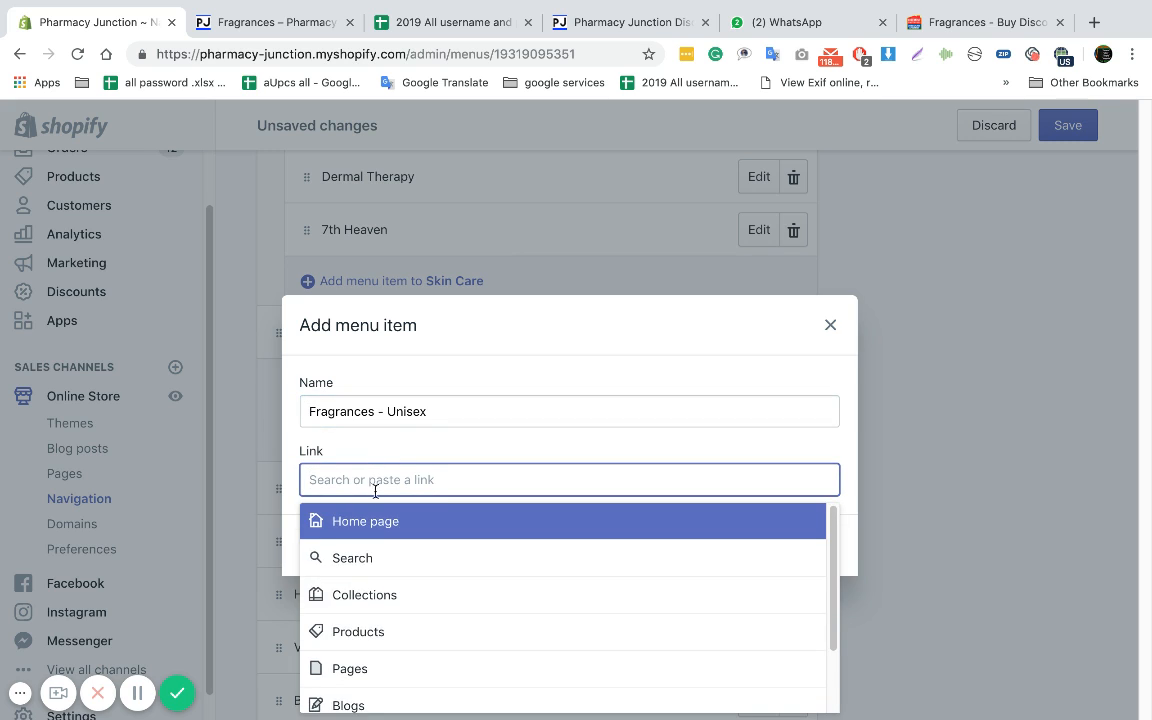
{"action": "left_click", "coordinate": [380, 600]}
{"action": "scroll", "coordinate": [415, 627], "scroll_direction": "down", "scroll_amount": 1}
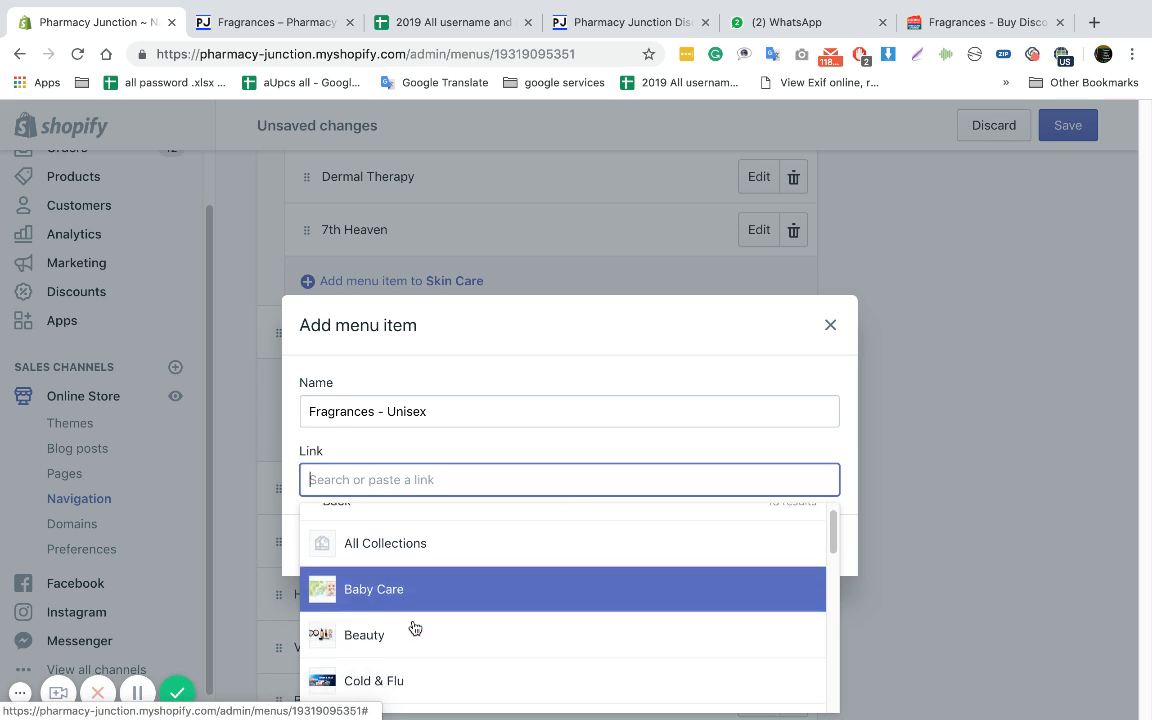
{"action": "scroll", "coordinate": [415, 628], "scroll_direction": "down", "scroll_amount": 3}
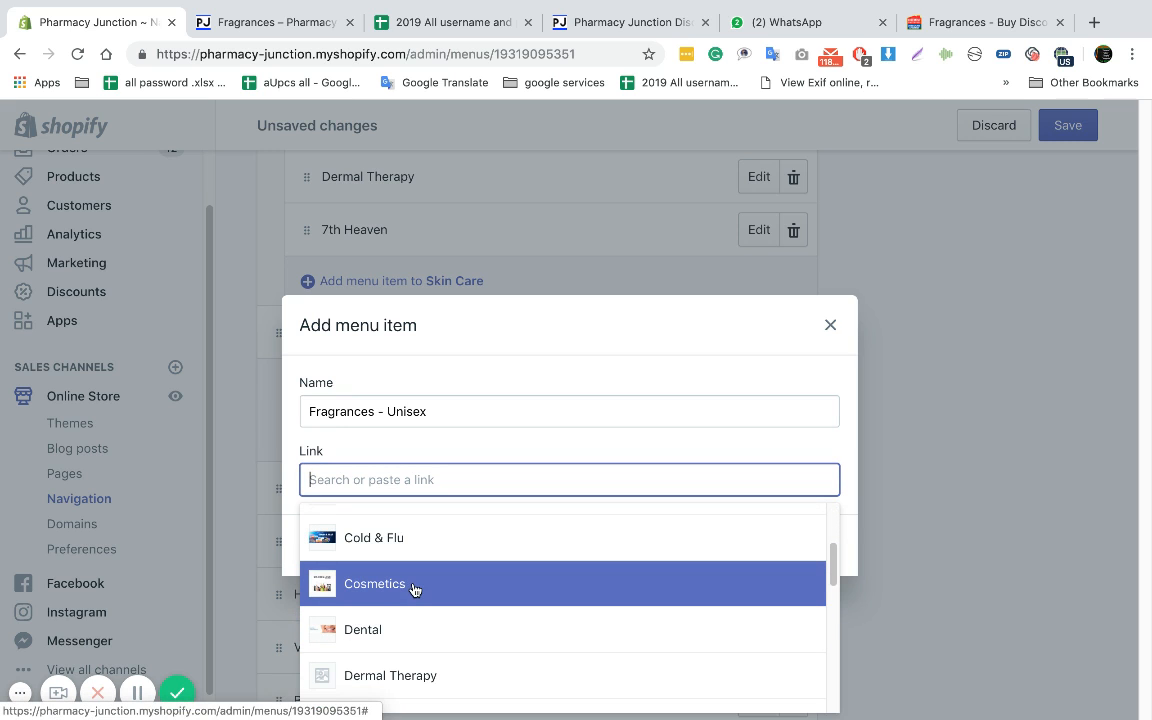
{"action": "type", "text": "f"}
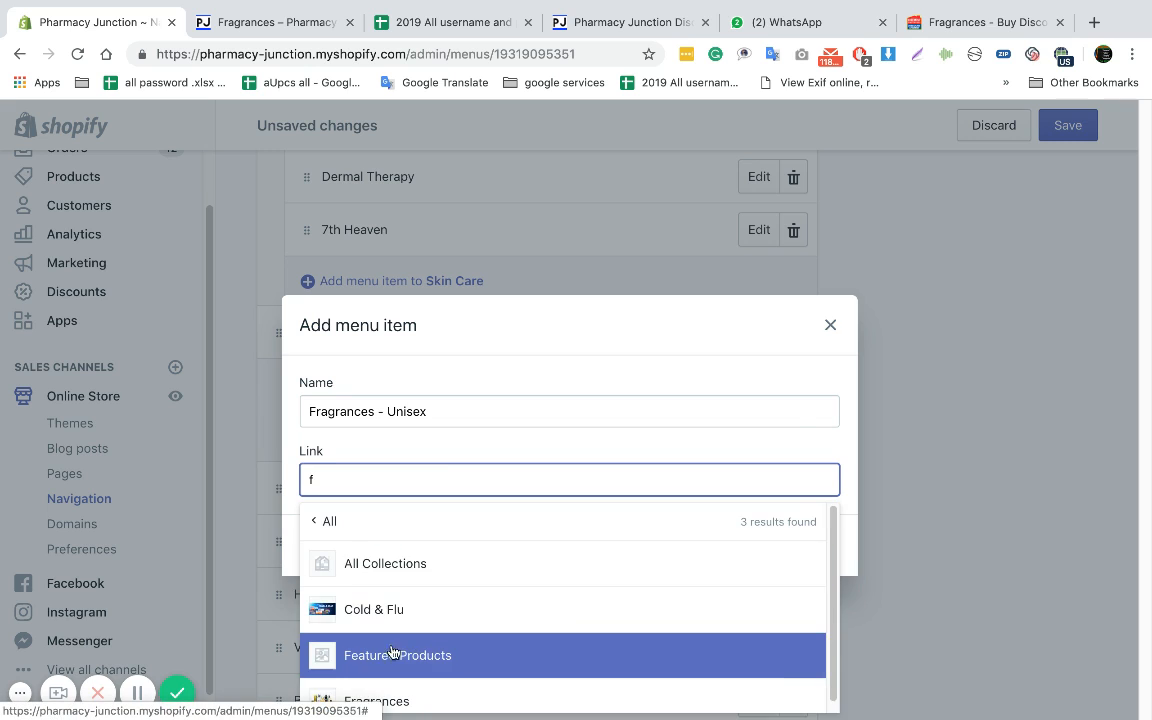
{"action": "scroll", "coordinate": [392, 653], "scroll_direction": "down", "scroll_amount": 1}
{"action": "left_click", "coordinate": [398, 694]}
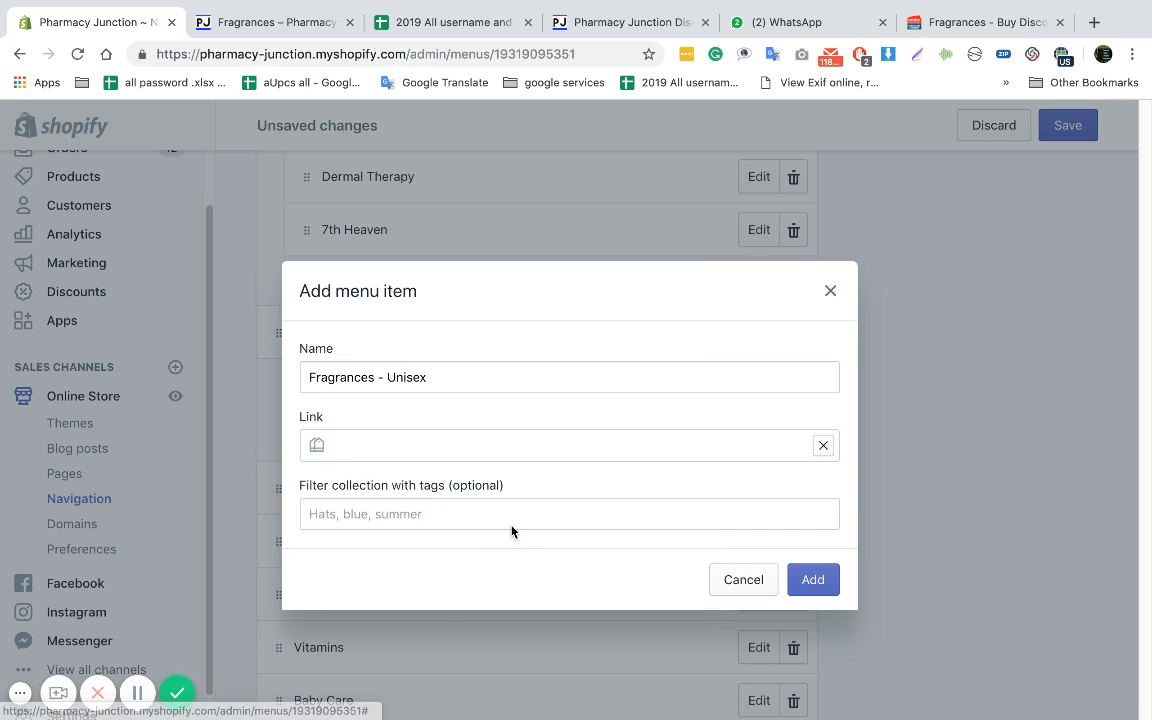
{"action": "left_click", "coordinate": [796, 578]}
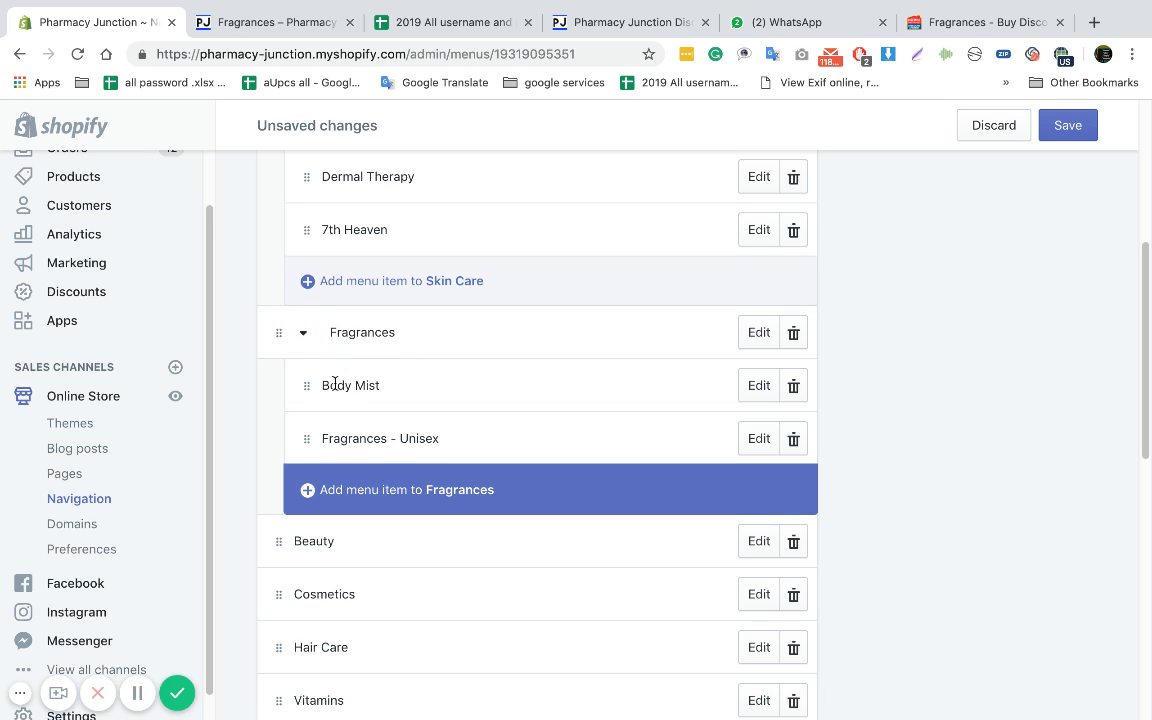
Check the other fragrance subcategories on the Chemist Warehouse page and save the Main menu in the Shopify admin
{"action": "scroll", "coordinate": [335, 384], "scroll_direction": "down", "scroll_amount": 1}
{"action": "left_click", "coordinate": [962, 30]}
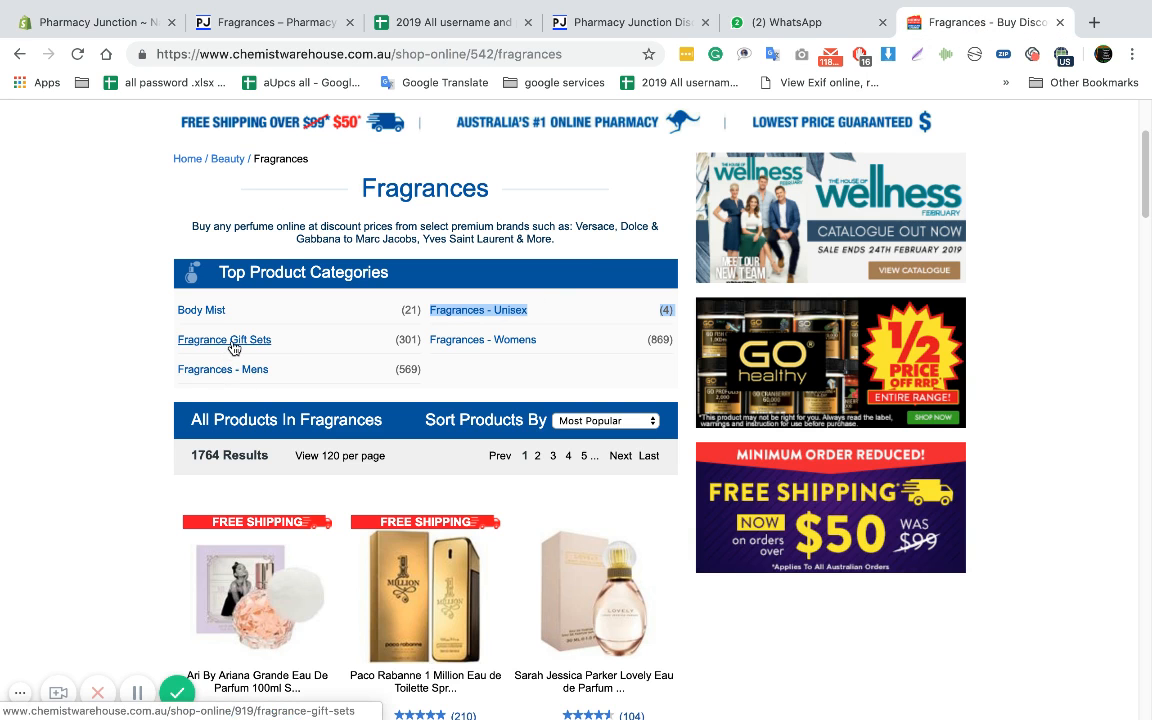
{"action": "left_click", "coordinate": [125, 20]}
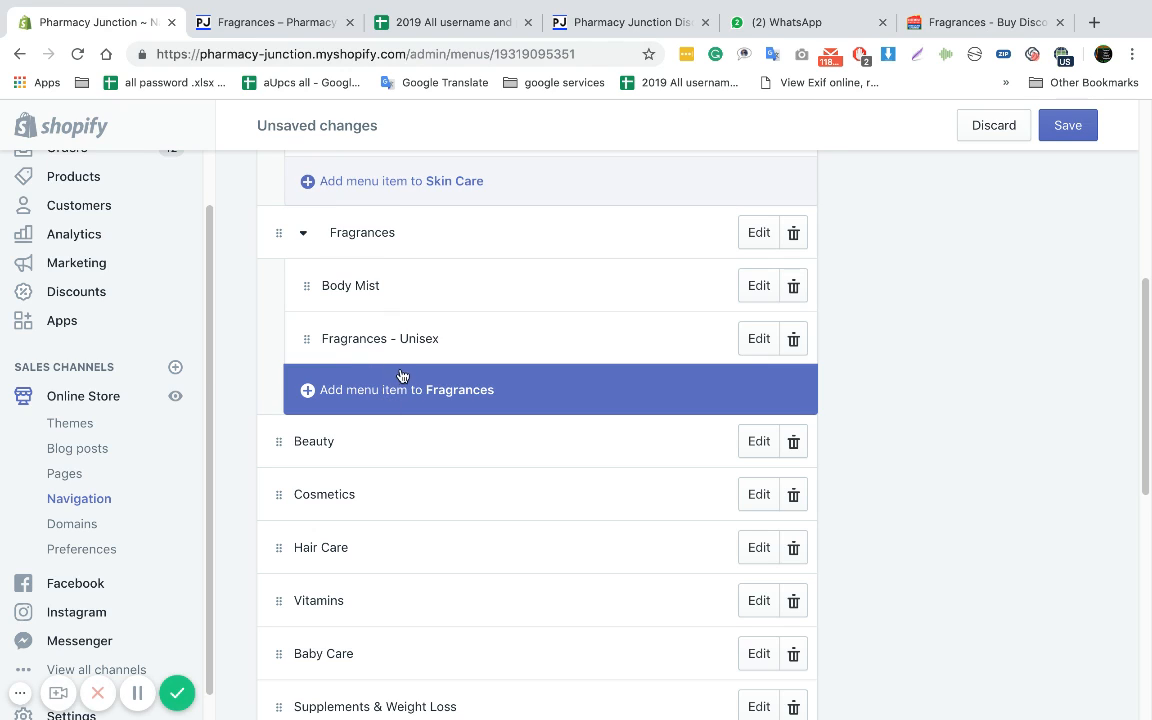
{"action": "left_click", "coordinate": [1069, 140]}
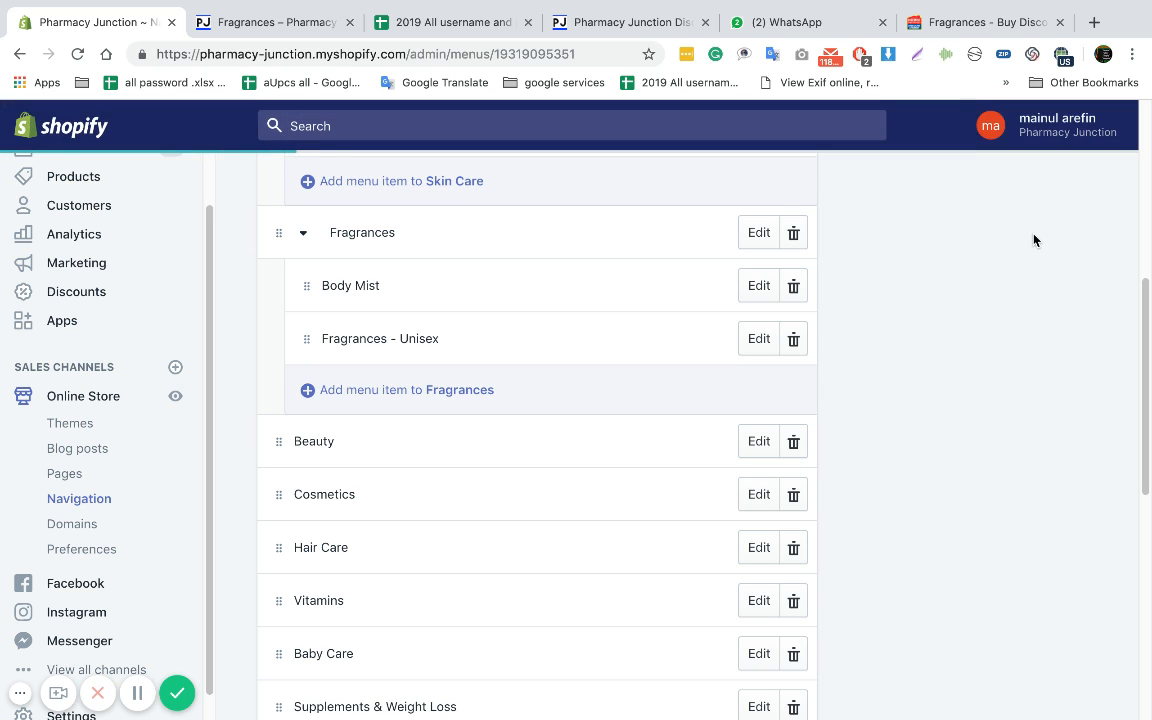
Review the Main menu's items and compare them with the category navigation on the Chemist Warehouse Fragrances page
{"action": "scroll", "coordinate": [960, 331], "scroll_direction": "up", "scroll_amount": 2}
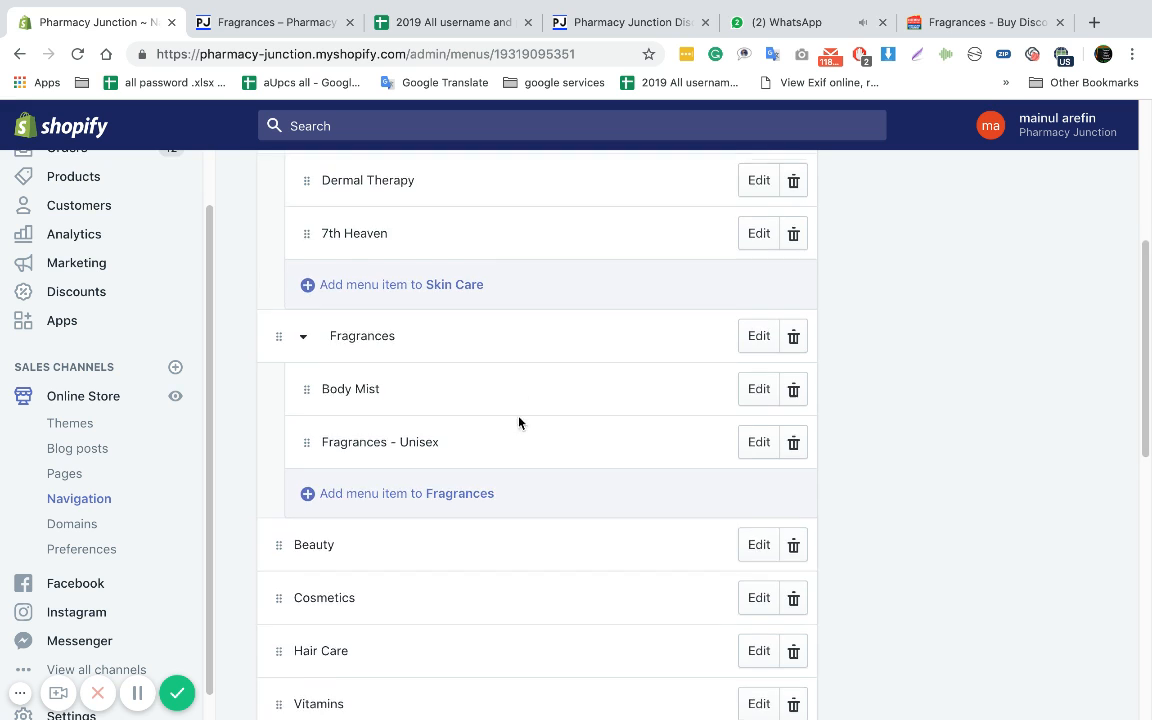
{"action": "scroll", "coordinate": [519, 424], "scroll_direction": "up", "scroll_amount": 3}
{"action": "scroll", "coordinate": [398, 362], "scroll_direction": "up", "scroll_amount": 1}
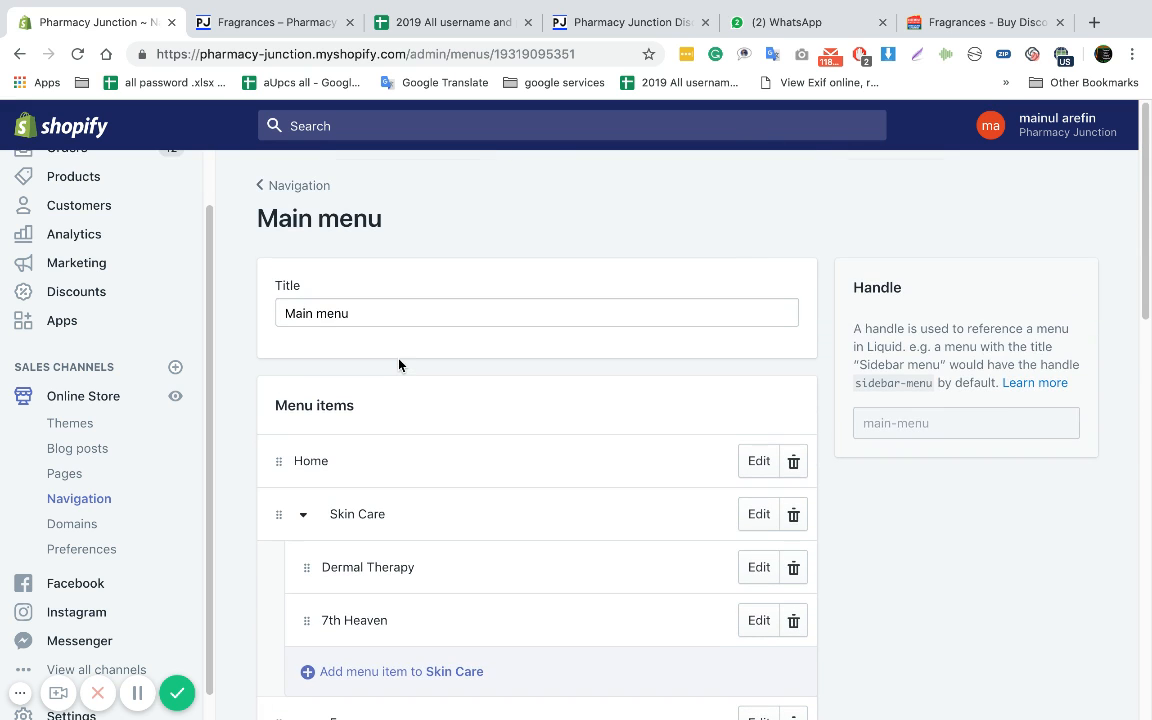
{"action": "scroll", "coordinate": [401, 366], "scroll_direction": "down", "scroll_amount": 7}
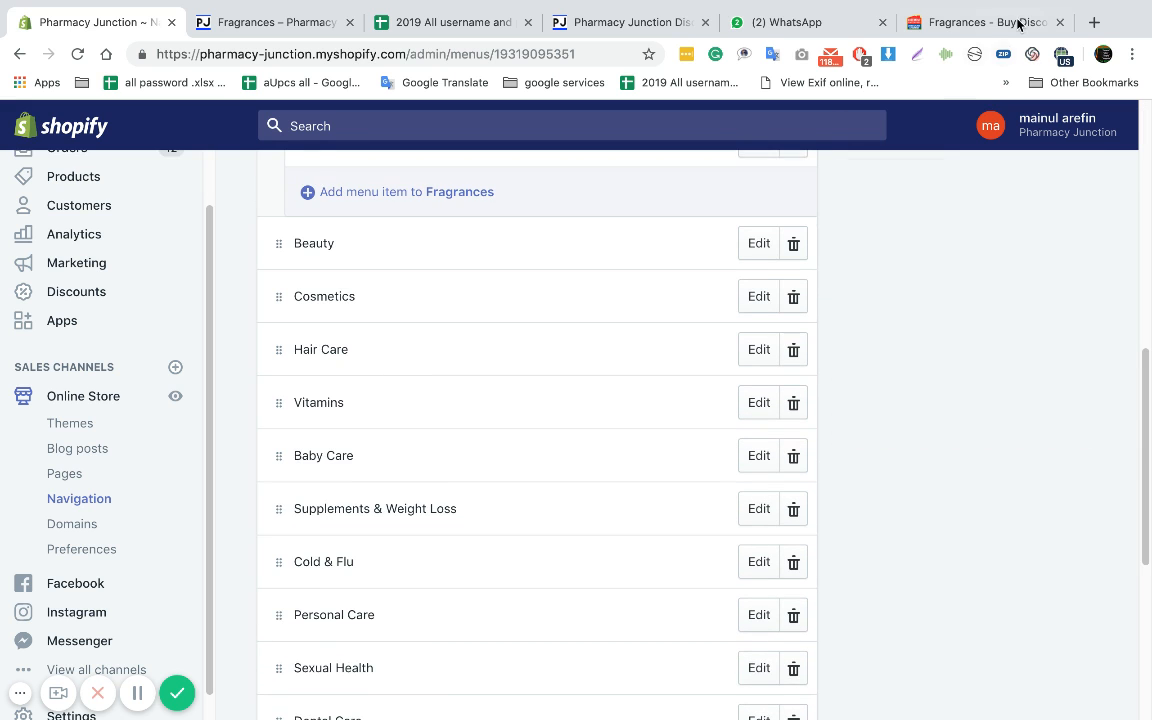
{"action": "left_click", "coordinate": [1018, 23]}
{"action": "scroll", "coordinate": [350, 245], "scroll_direction": "up", "scroll_amount": 2}
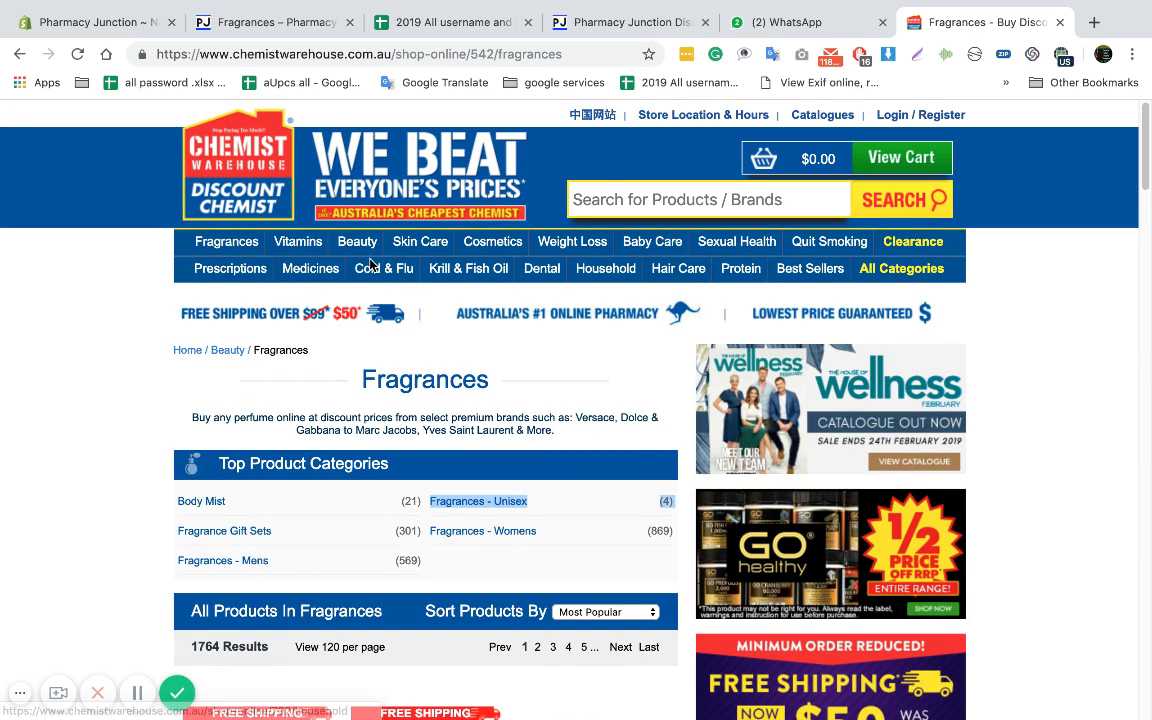